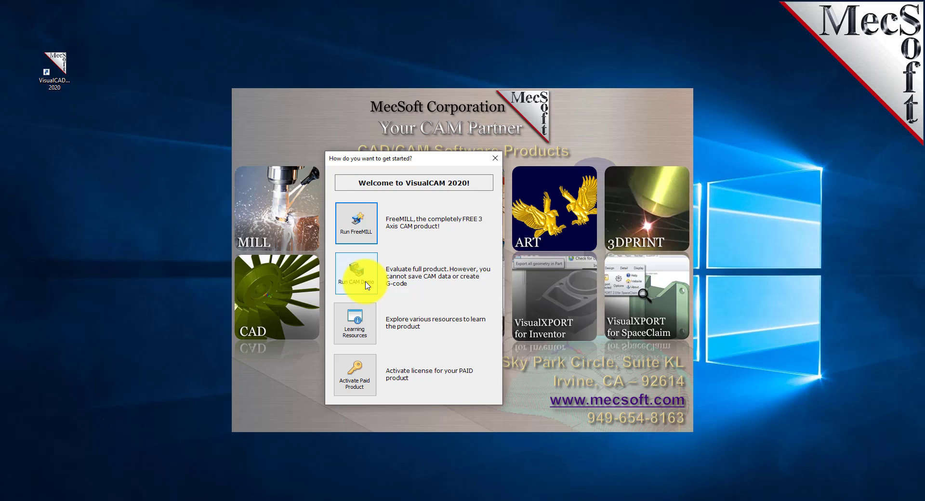
Start FreeMILL and switch the empty workspace to a true isometric view
{"action": "left_click", "coordinate": [358, 239]}
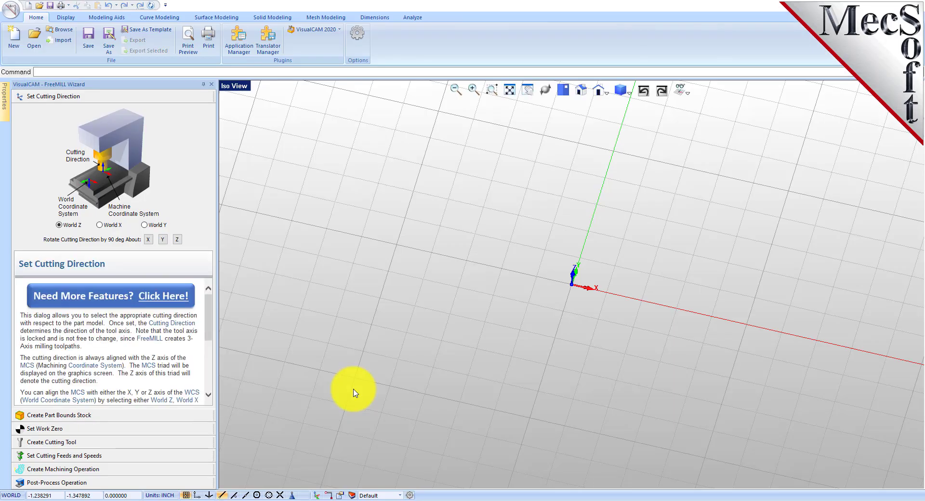
{"action": "left_click", "coordinate": [581, 90]}
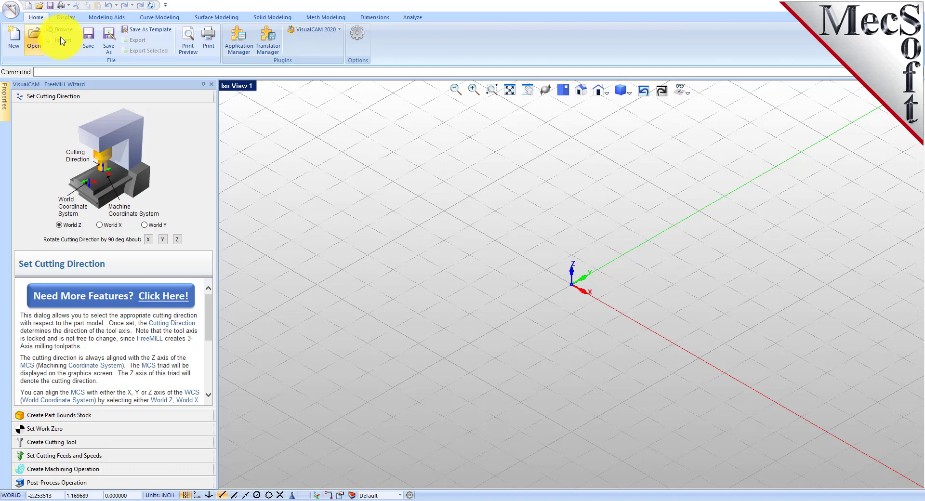
{"action": "left_click", "coordinate": [341, 31]}
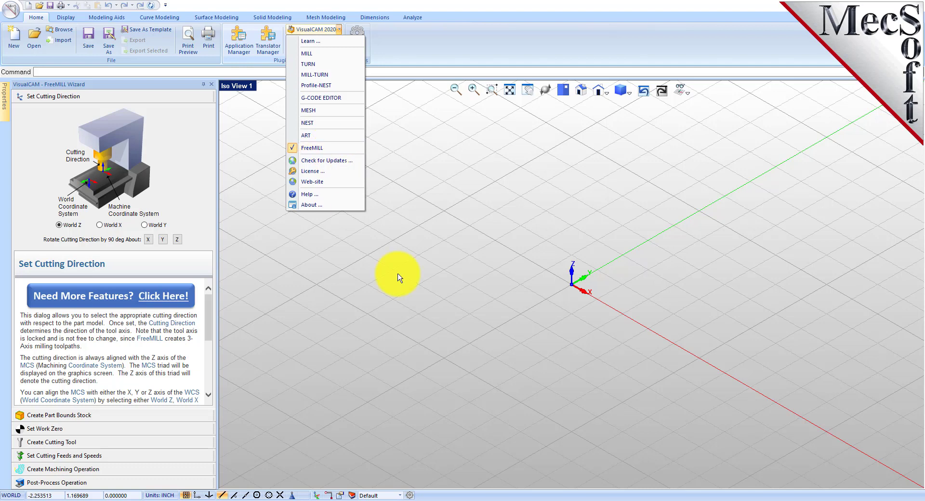
{"action": "left_click", "coordinate": [468, 296]}
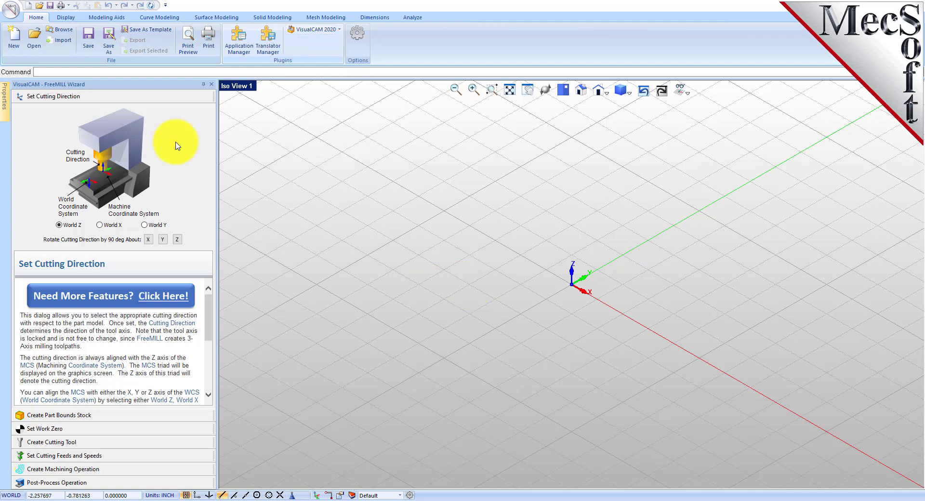
Open the 3Axis_Example1 part file and accept loading its CAM settings
{"action": "left_click", "coordinate": [8, 11]}
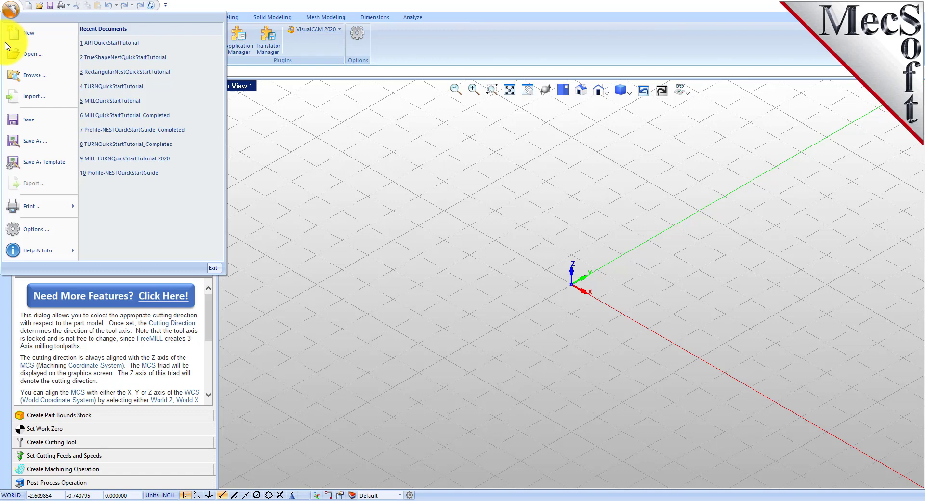
{"action": "left_click", "coordinate": [28, 58]}
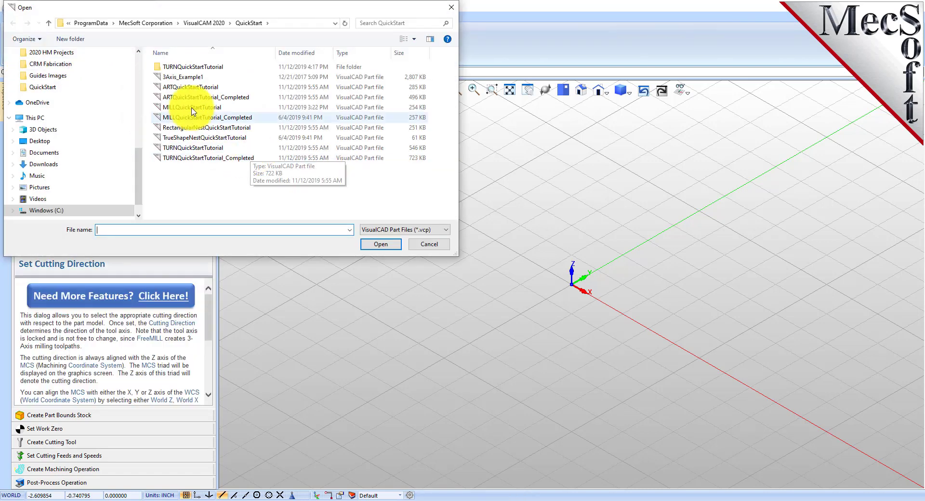
{"action": "left_click", "coordinate": [180, 77]}
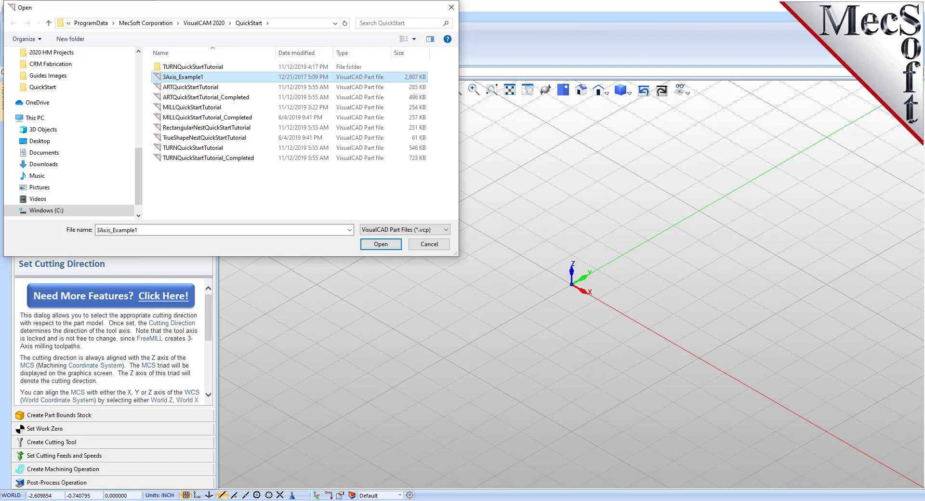
{"action": "key", "text": "Return"}
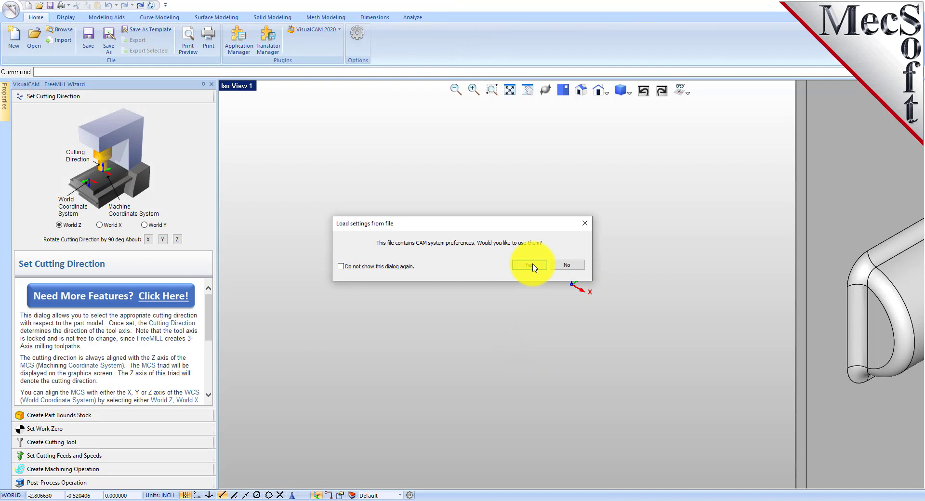
{"action": "left_click", "coordinate": [531, 264]}
{"action": "middle_click_drag", "start_coordinate": [591, 303], "coordinate": [701, 365]}
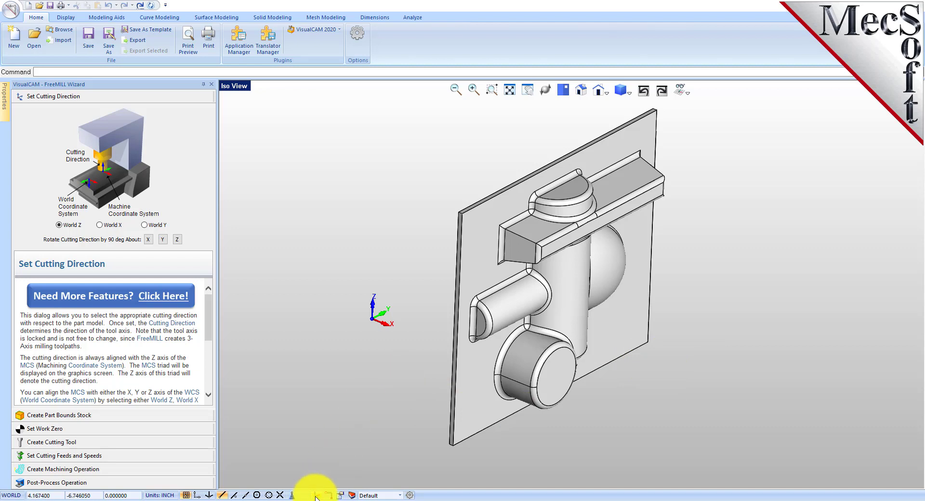
Select the whole part and rotate it -90° so it lies flat
{"action": "left_click", "coordinate": [316, 497]}
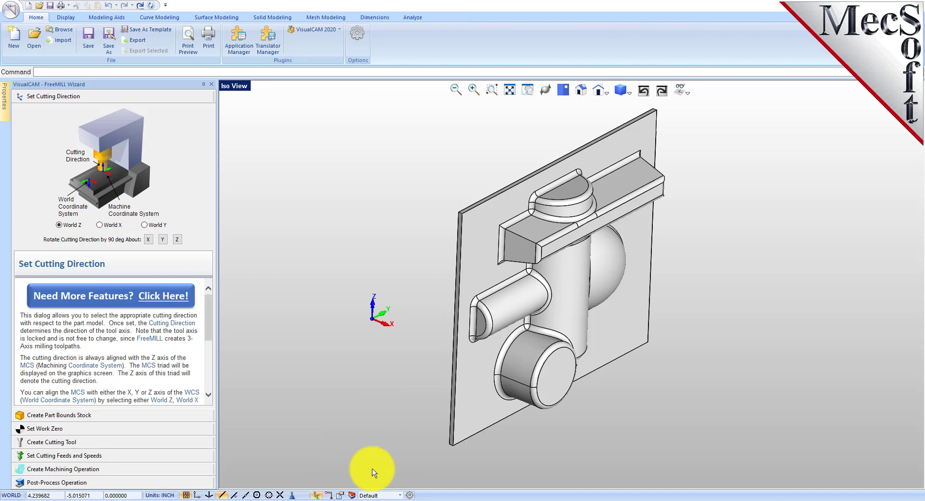
{"action": "left_click_drag", "start_coordinate": [525, 433], "coordinate": [772, 100]}
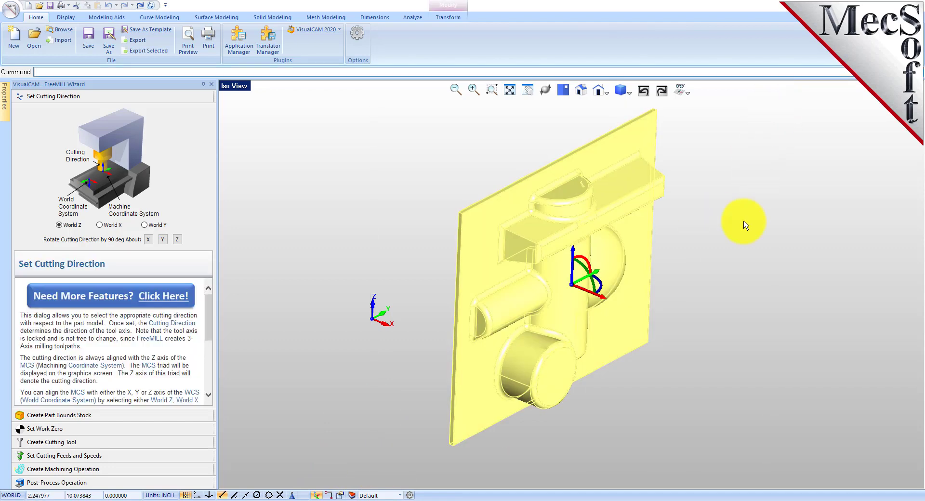
{"action": "left_click", "coordinate": [596, 285]}
{"action": "type", "text": "-9"}
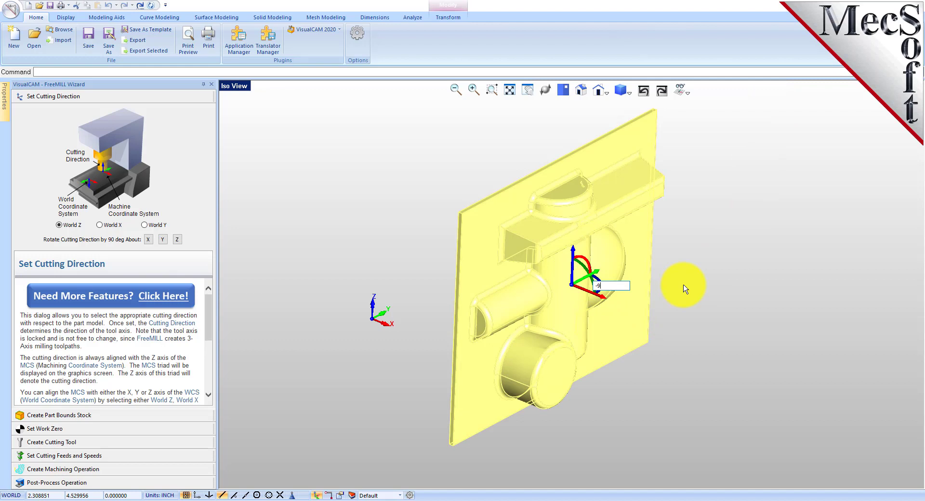
{"action": "type", "text": "0"}
{"action": "key", "text": "Return"}
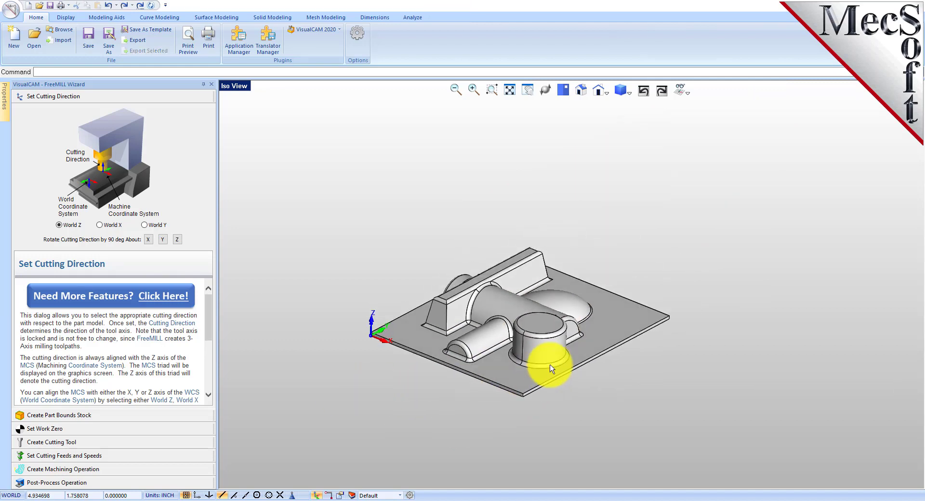
{"action": "mouse_move", "coordinate": [656, 382]}
{"action": "right_mouse_down"}
{"action": "mouse_move", "coordinate": [671, 424]}
{"action": "mouse_move", "coordinate": [675, 400]}
{"action": "mouse_move", "coordinate": [665, 388]}
{"action": "mouse_move", "coordinate": [679, 377]}
{"action": "mouse_move", "coordinate": [678, 386]}
{"action": "right_mouse_up"}
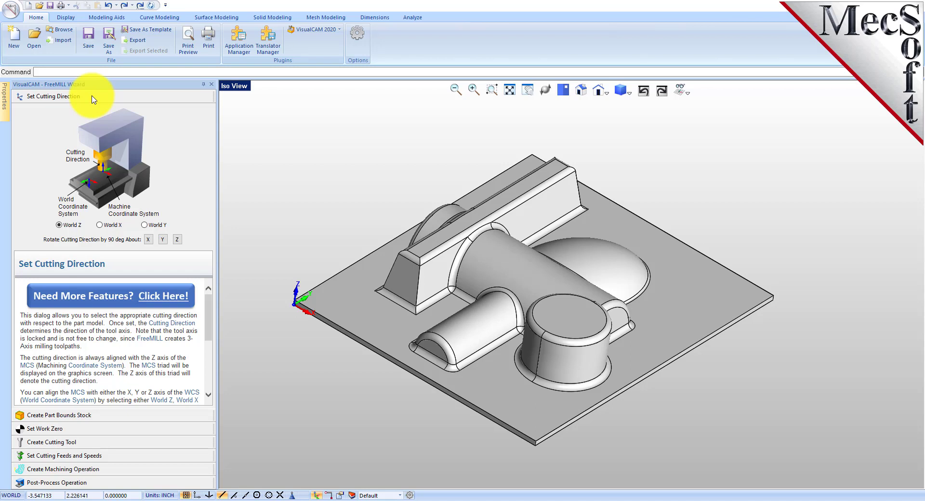
Create a part-bounds stock box sized X 5.49897, Y 6.51244, Z 1.1
{"action": "left_click", "coordinate": [77, 415]}
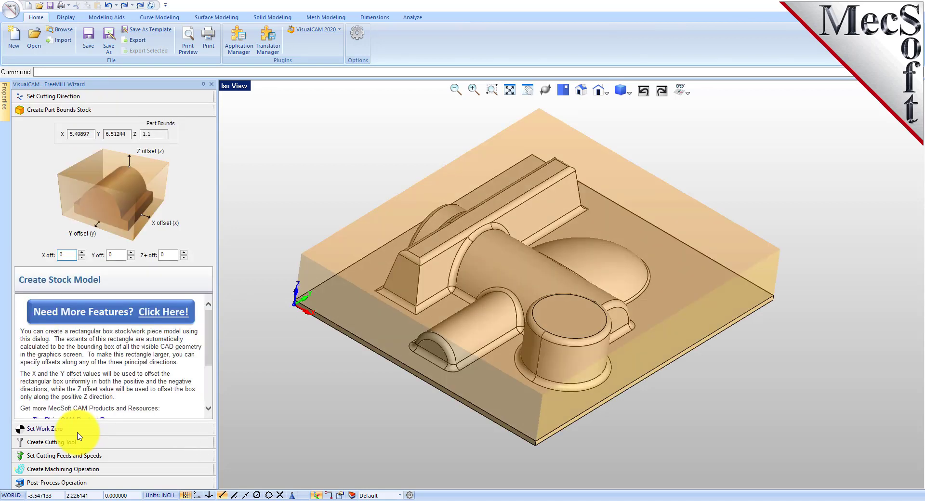
{"action": "left_click", "coordinate": [78, 432]}
{"action": "left_click", "coordinate": [78, 445]}
{"action": "left_click", "coordinate": [76, 454]}
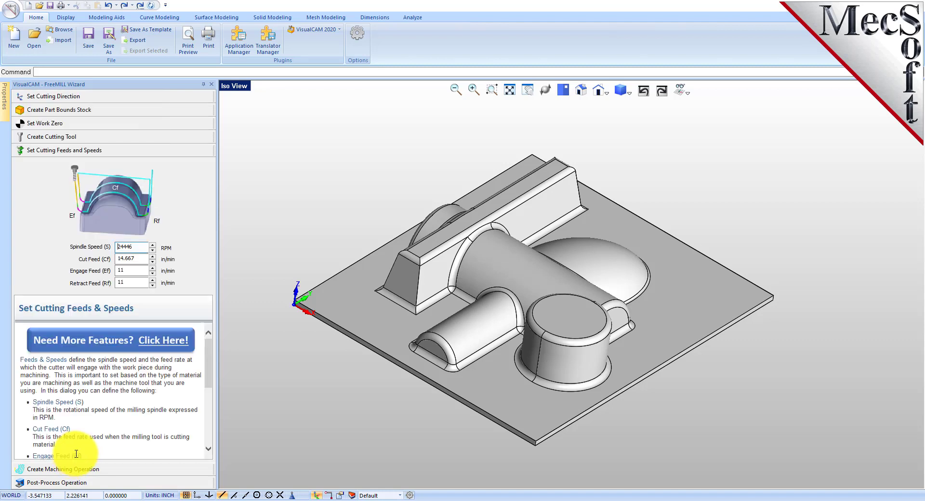
{"action": "left_click", "coordinate": [97, 96]}
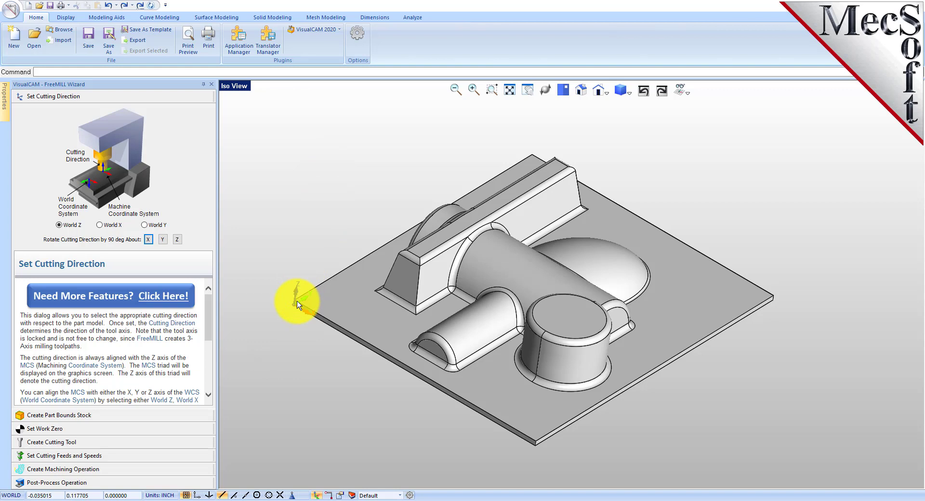
{"action": "left_click", "coordinate": [91, 417]}
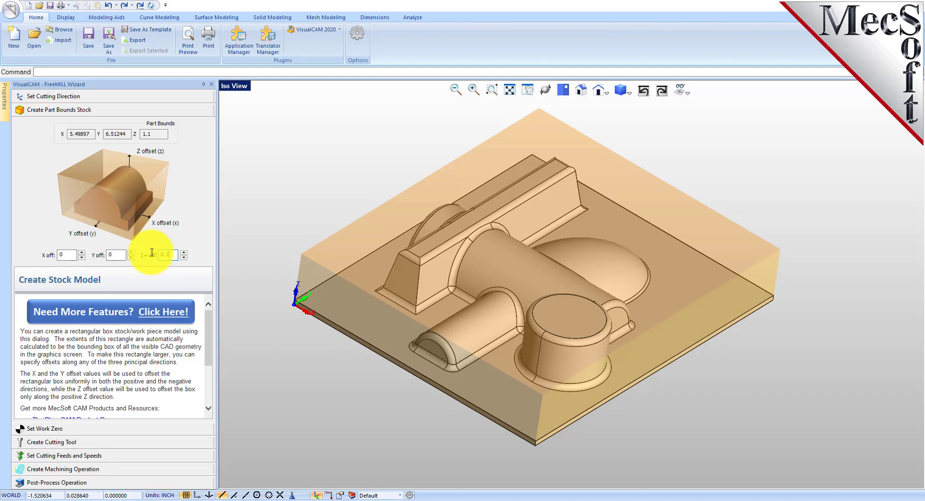
Keep the 0.1 Z+ stock offset and switch to a quad viewport of Top, Iso, Front and Right
{"action": "left_click", "coordinate": [119, 255]}
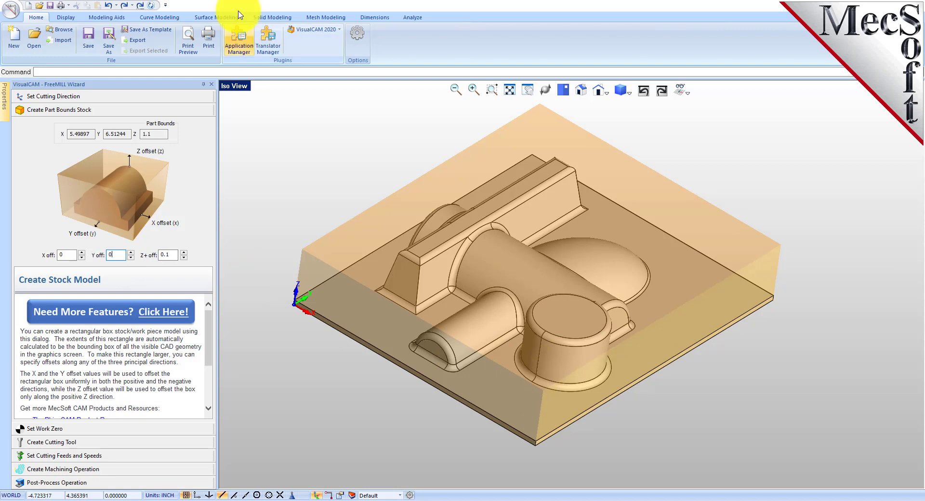
{"action": "left_click", "coordinate": [236, 86]}
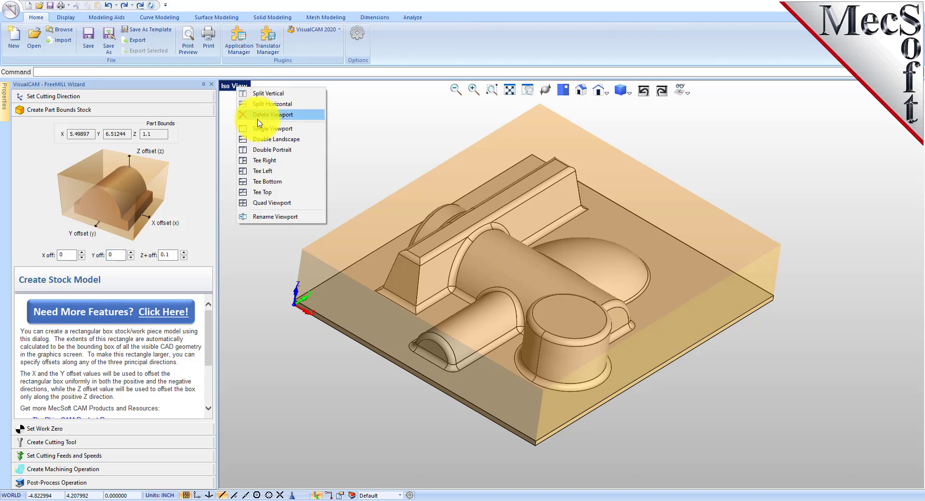
{"action": "left_click", "coordinate": [253, 202]}
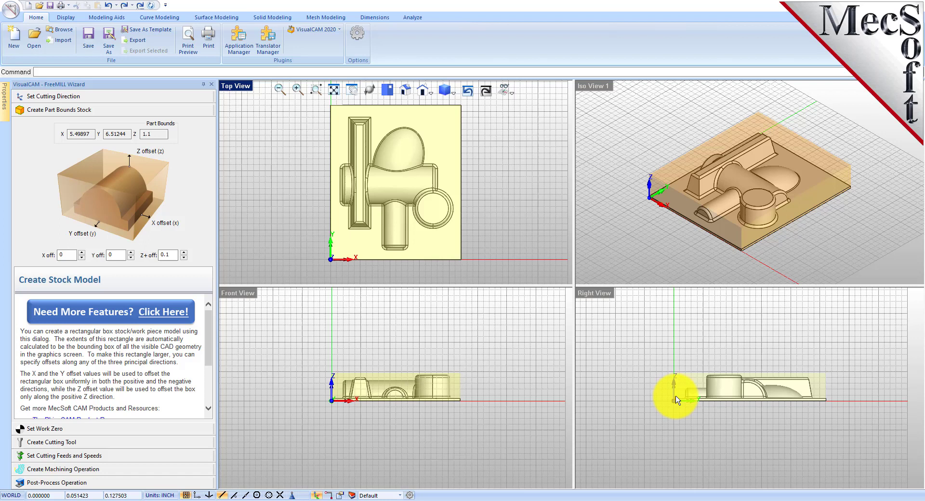
{"action": "scroll", "coordinate": [756, 388], "scroll_direction": "up", "scroll_amount": 2}
{"action": "scroll", "coordinate": [708, 384], "scroll_direction": "up", "scroll_amount": 1}
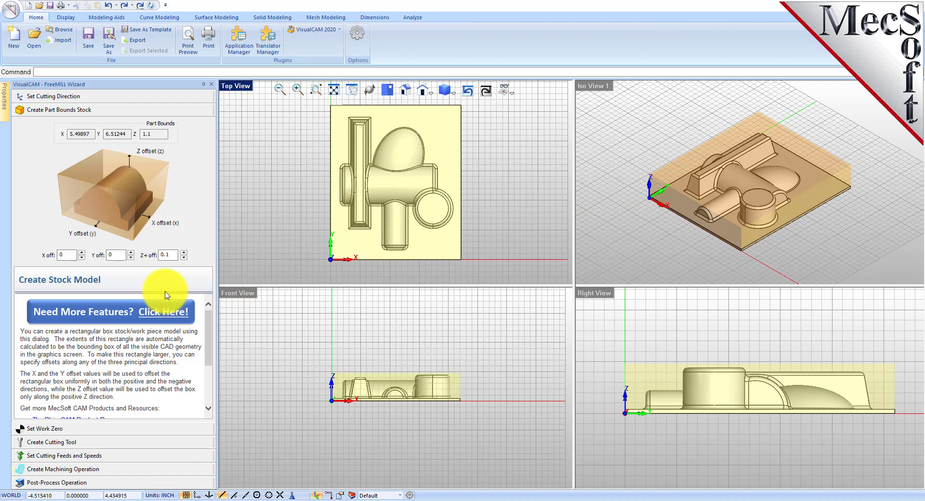
Place the work zero at the stock box's top South West corner
{"action": "left_click", "coordinate": [44, 429]}
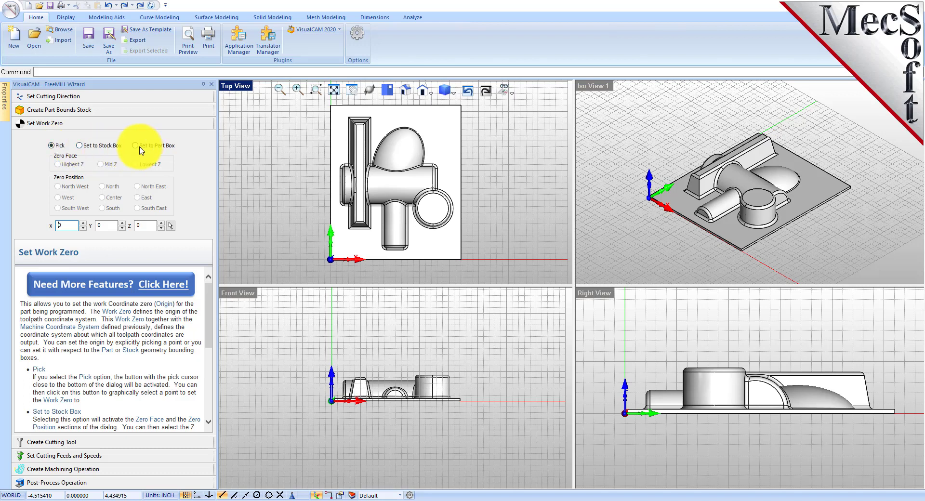
{"action": "left_click", "coordinate": [80, 145]}
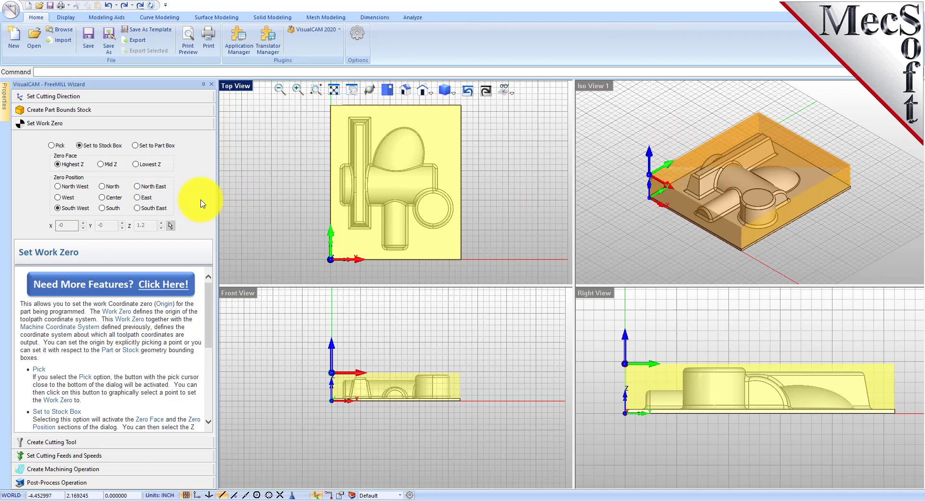
{"action": "left_click", "coordinate": [135, 163]}
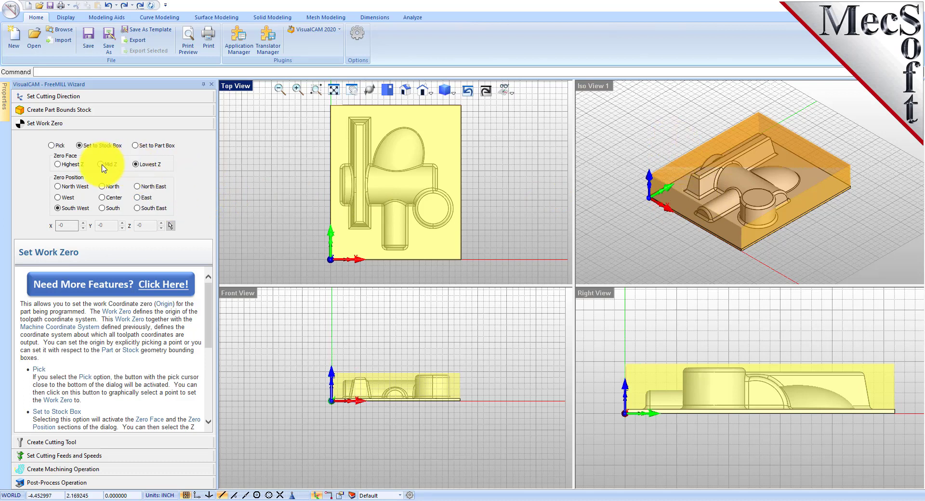
{"action": "left_click", "coordinate": [59, 164]}
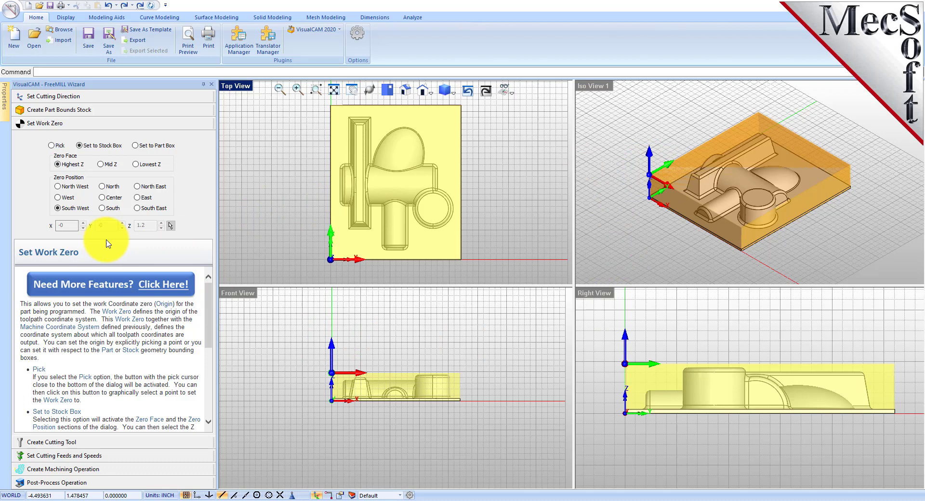
{"action": "left_click", "coordinate": [58, 187]}
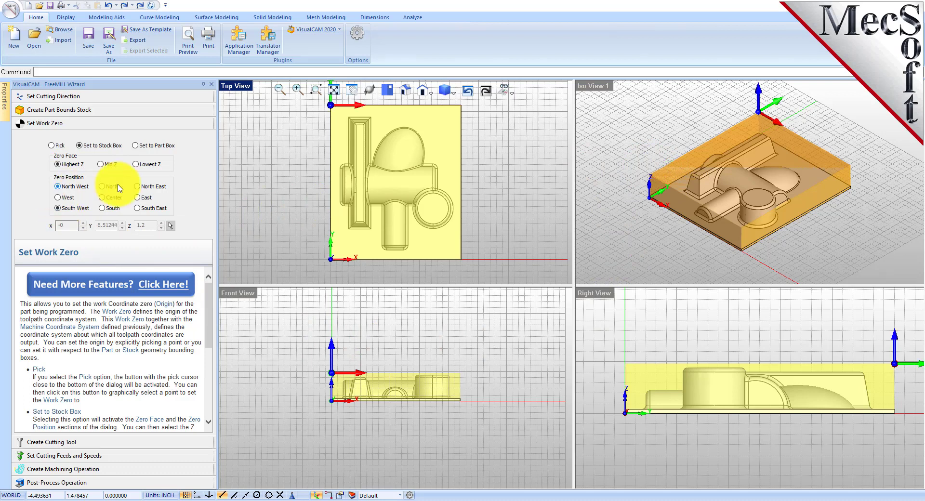
{"action": "left_click", "coordinate": [137, 208]}
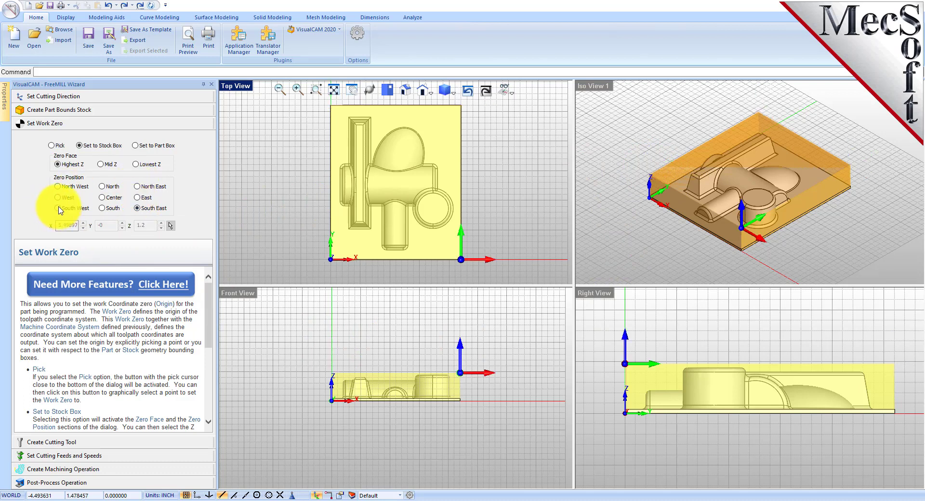
{"action": "left_click", "coordinate": [74, 442]}
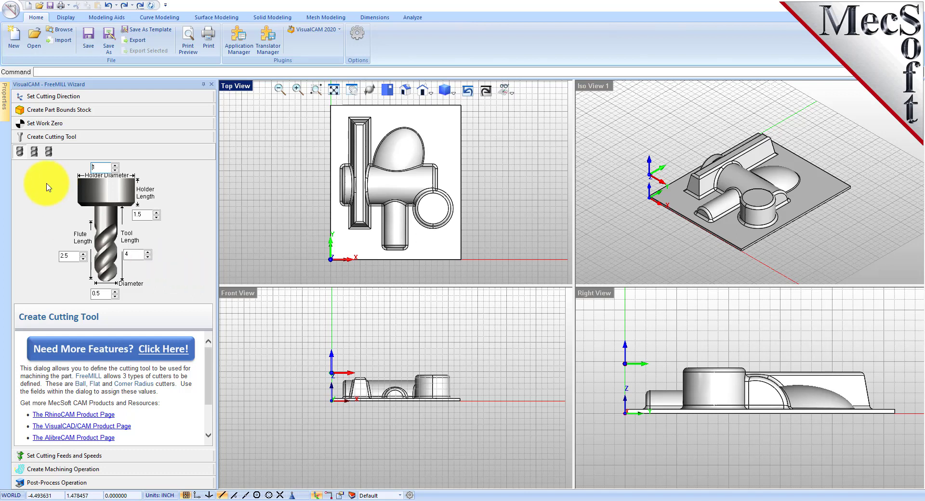
Define an end mill with diameter 0.75, flute length 4 and tool length 5
{"action": "left_click", "coordinate": [34, 151]}
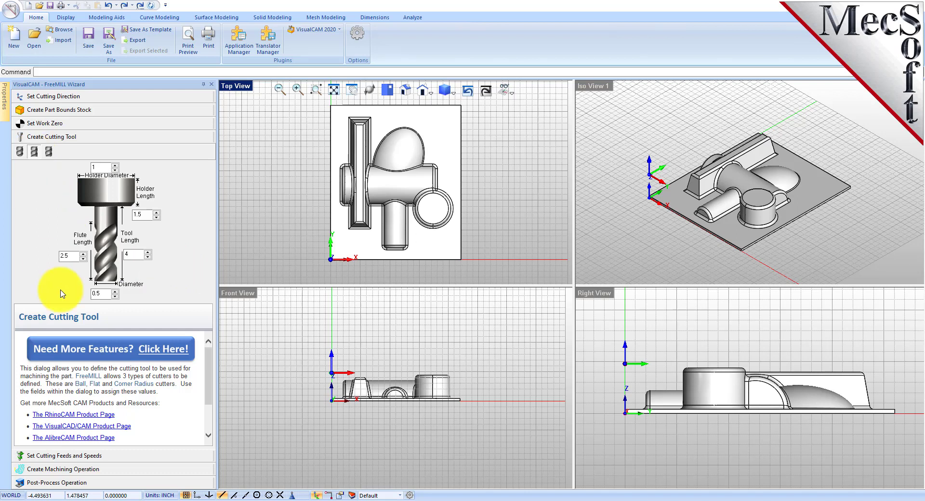
{"action": "left_click", "coordinate": [107, 293]}
{"action": "key", "text": "BackSpace"}
{"action": "type", "text": "75"}
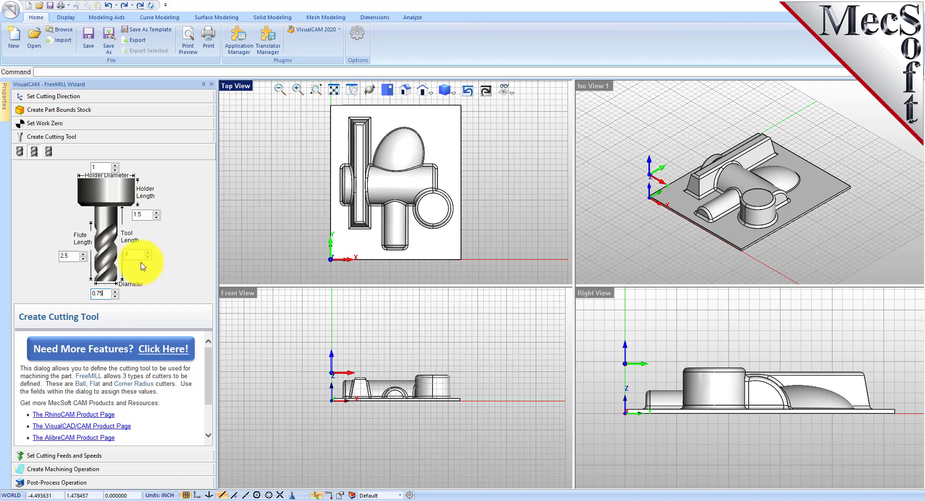
{"action": "key", "text": "Tab"}
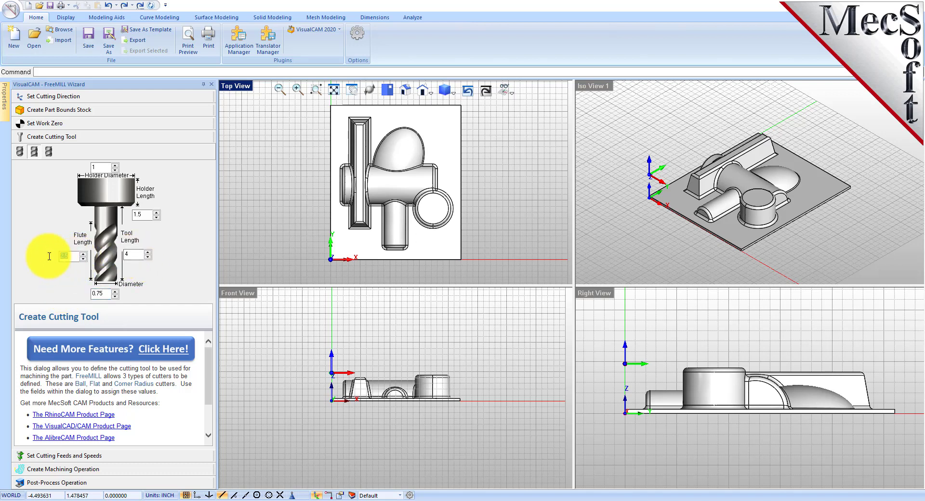
{"action": "type", "text": "4"}
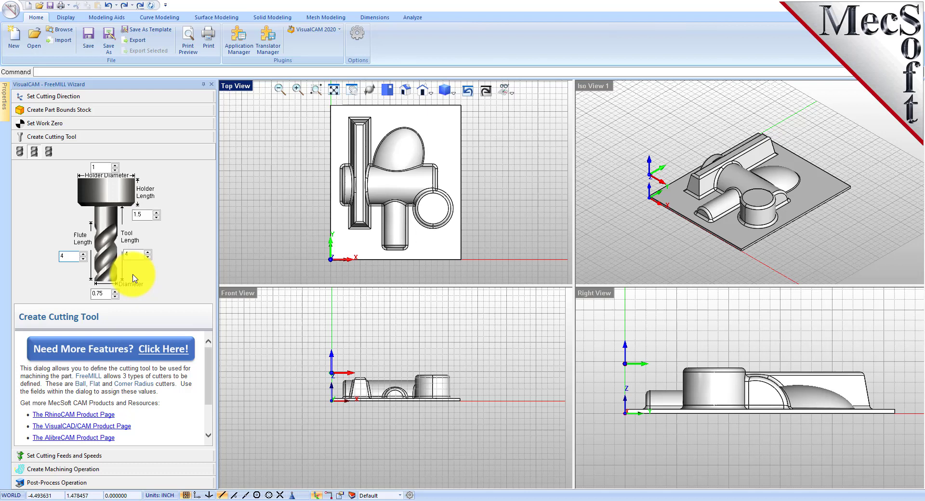
{"action": "key", "text": "Tab"}
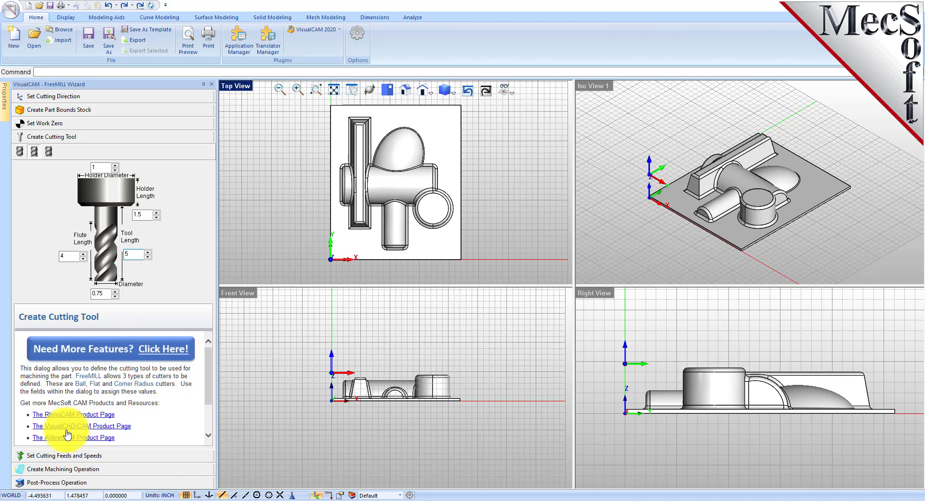
{"action": "left_click", "coordinate": [85, 456]}
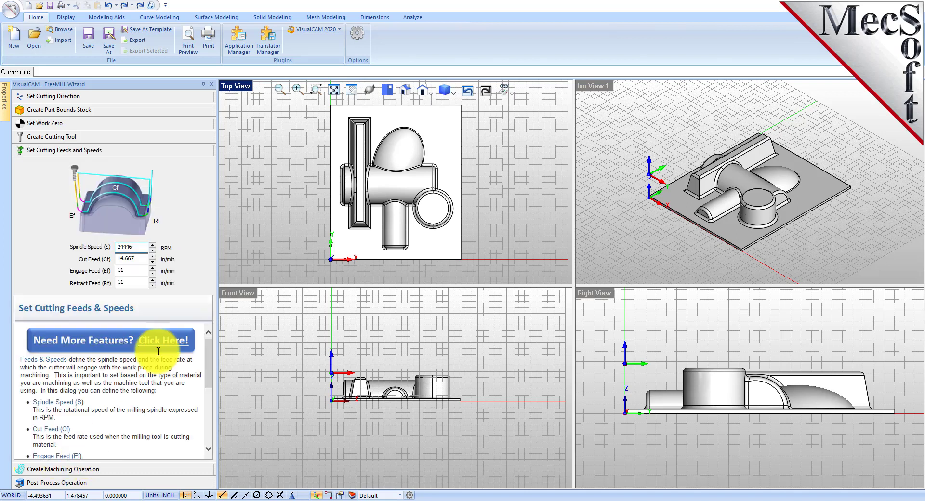
Review the 24446 spindle speed in the feeds and speeds step
{"action": "left_click", "coordinate": [140, 247]}
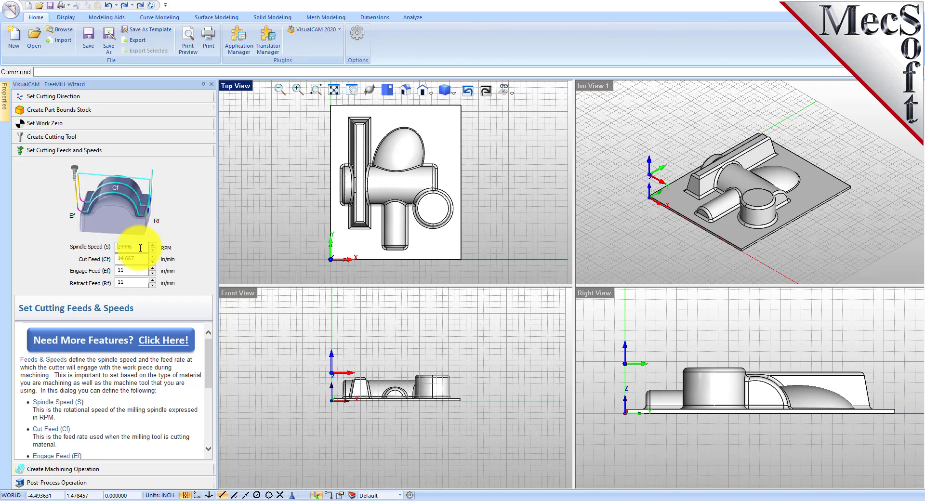
{"action": "double_click", "coordinate": [140, 247]}
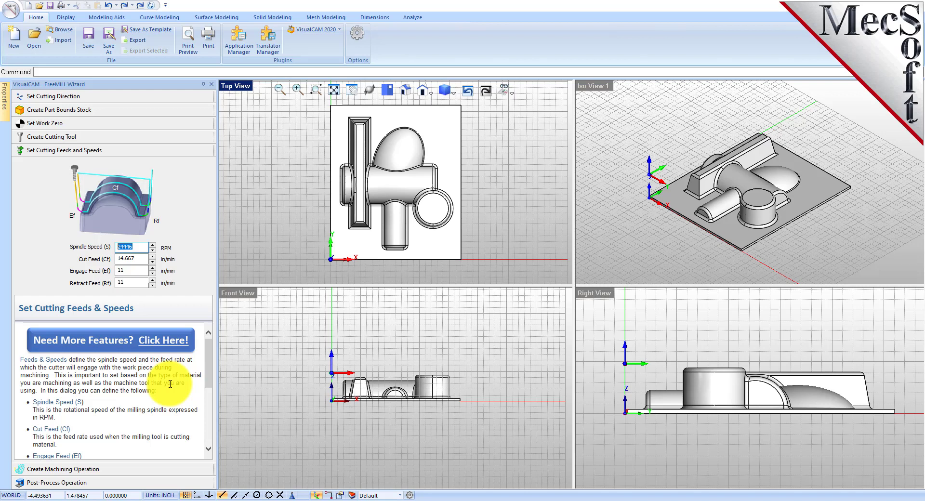
{"action": "left_click", "coordinate": [61, 469]}
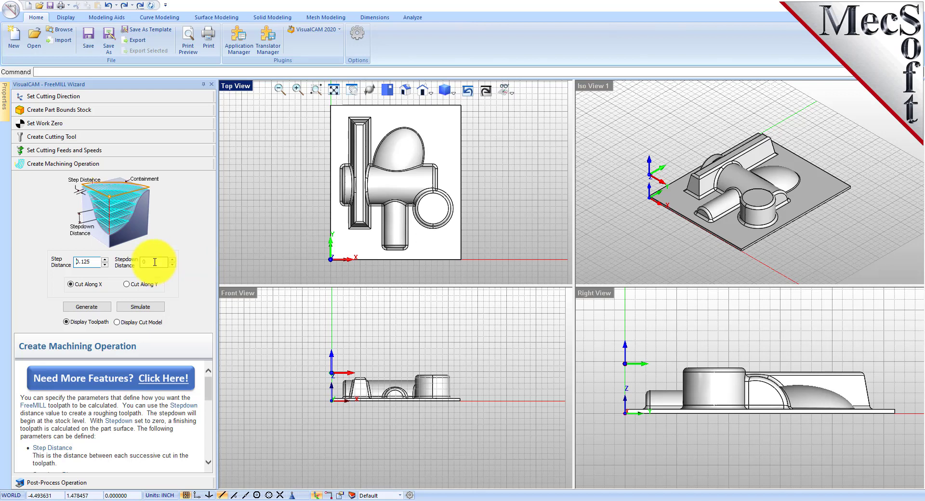
Enter step distance 0.375 and stepdown 0.5 for the roughing operation
{"action": "key", "text": "Tab"}
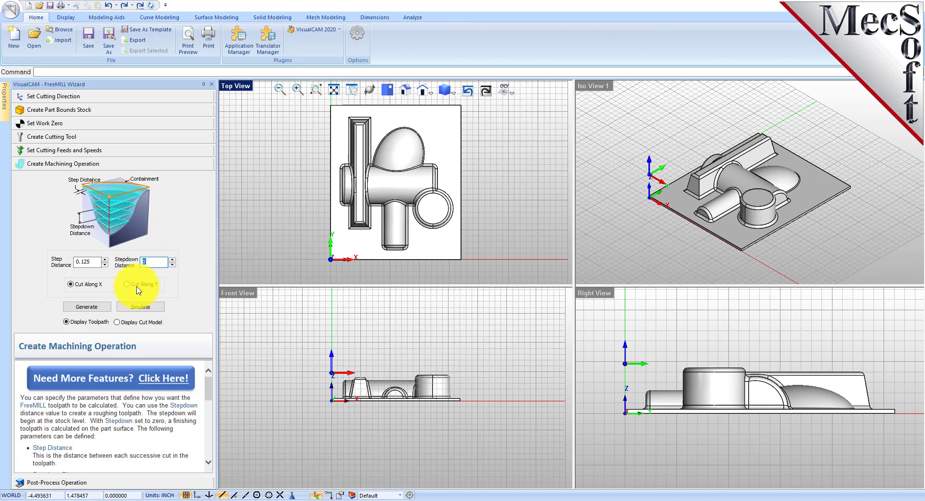
{"action": "double_click", "coordinate": [92, 261]}
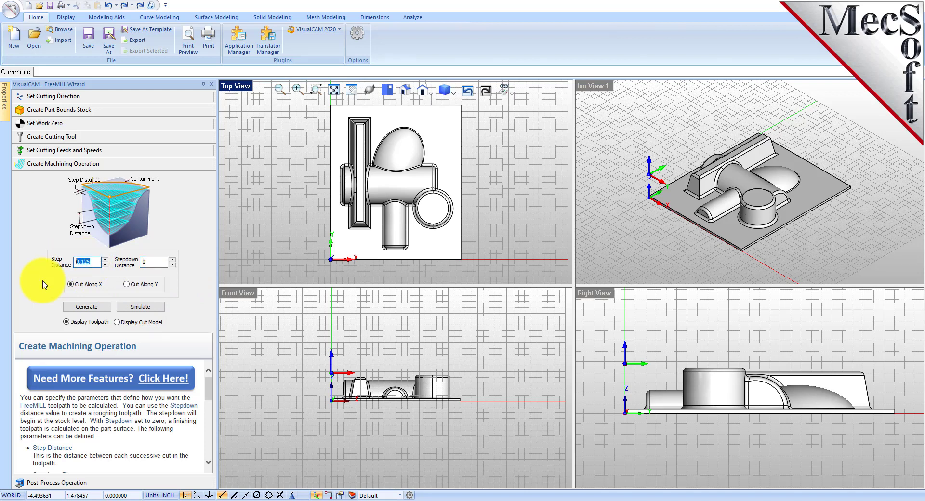
{"action": "type", "text": "0.375"}
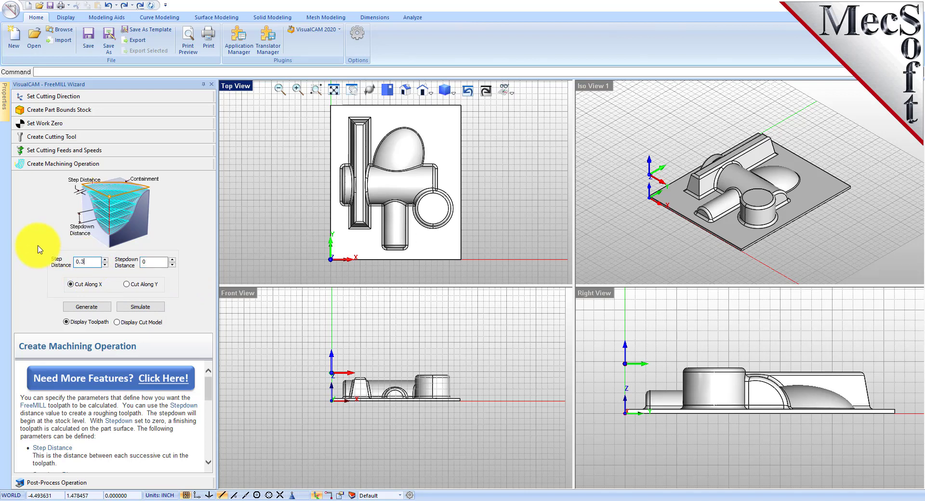
{"action": "left_click", "coordinate": [157, 262]}
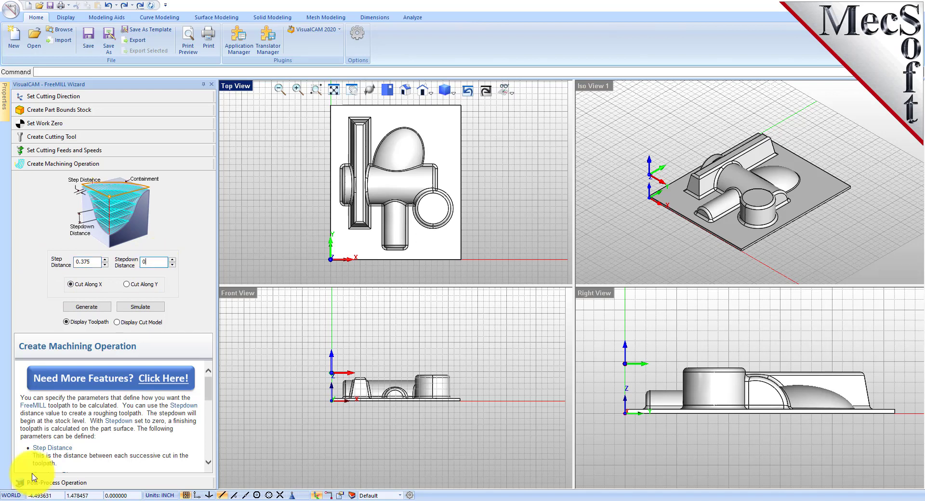
{"action": "key", "text": "Tab"}
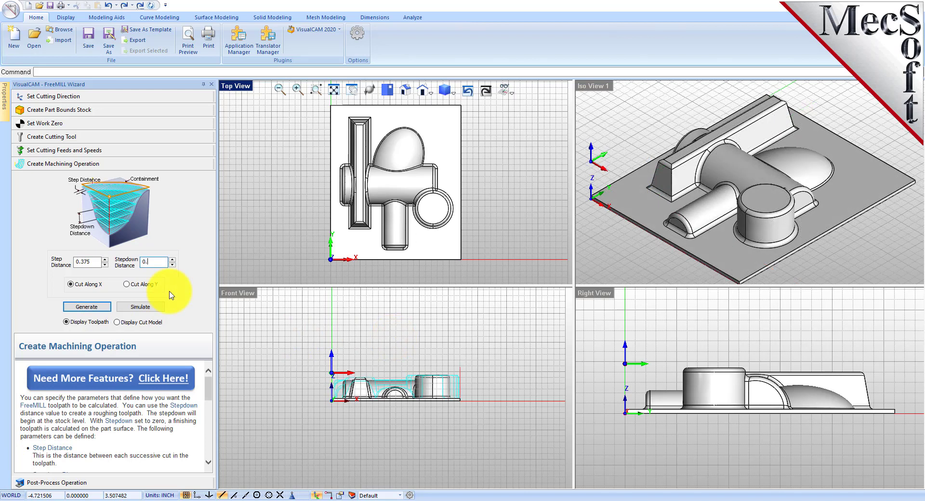
{"action": "type", "text": "5"}
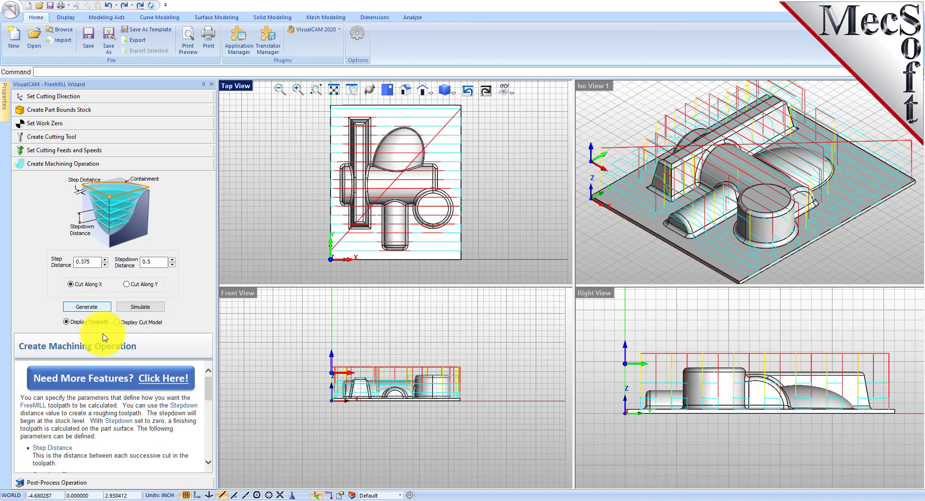
{"action": "scroll", "coordinate": [769, 385], "scroll_direction": "up", "scroll_amount": 2}
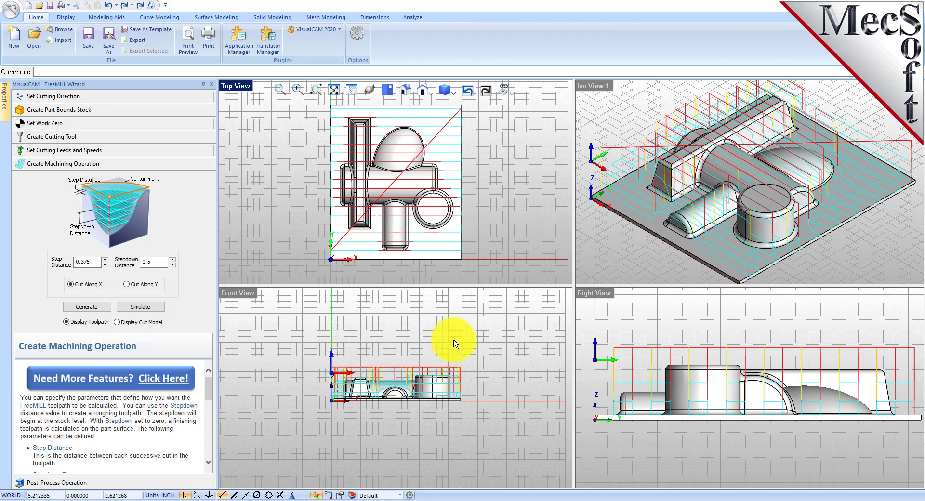
Change to step distance 0.25 and stepdown 0.375 and regenerate the roughing toolpath
{"action": "double_click", "coordinate": [92, 263]}
{"action": "type", "text": "0.25"}
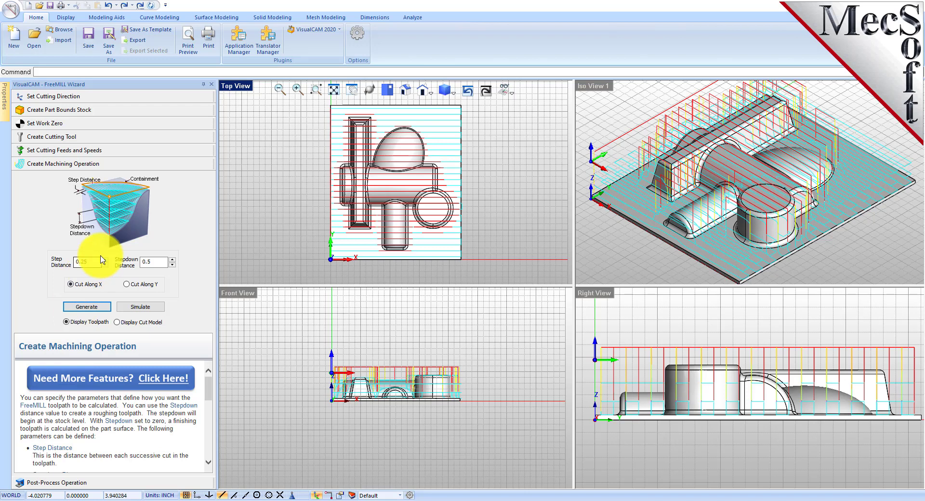
{"action": "left_click", "coordinate": [160, 263]}
{"action": "key", "text": "BackSpace"}
{"action": "key", "text": "BackSpace"}
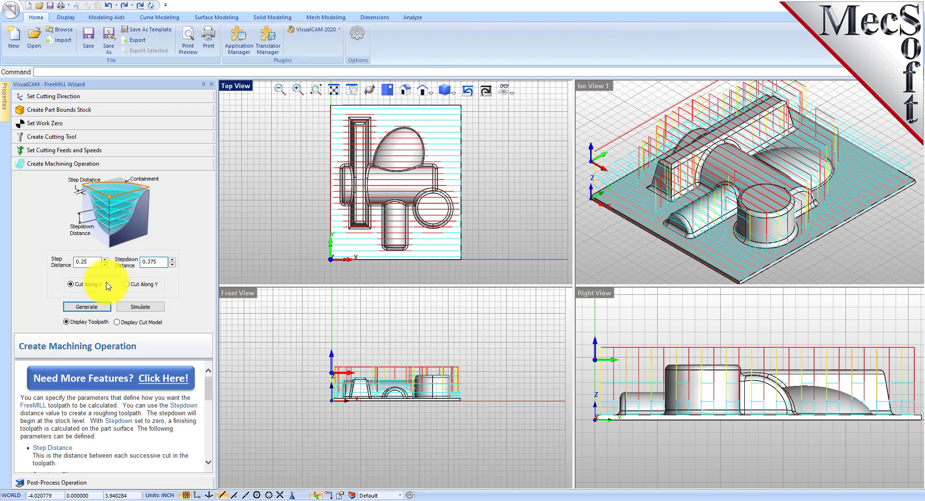
{"action": "left_click", "coordinate": [93, 308]}
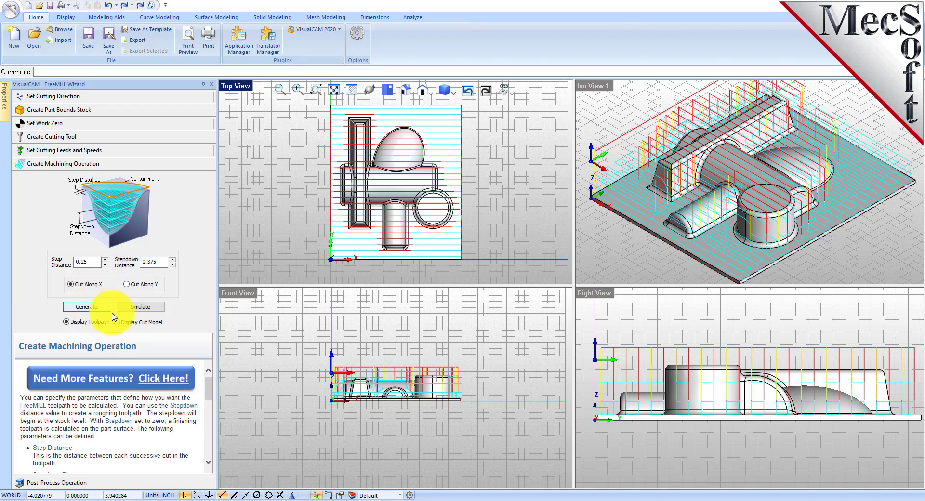
Simulate the roughing cut and toggle between the toolpath and cut model displays
{"action": "left_click", "coordinate": [146, 308]}
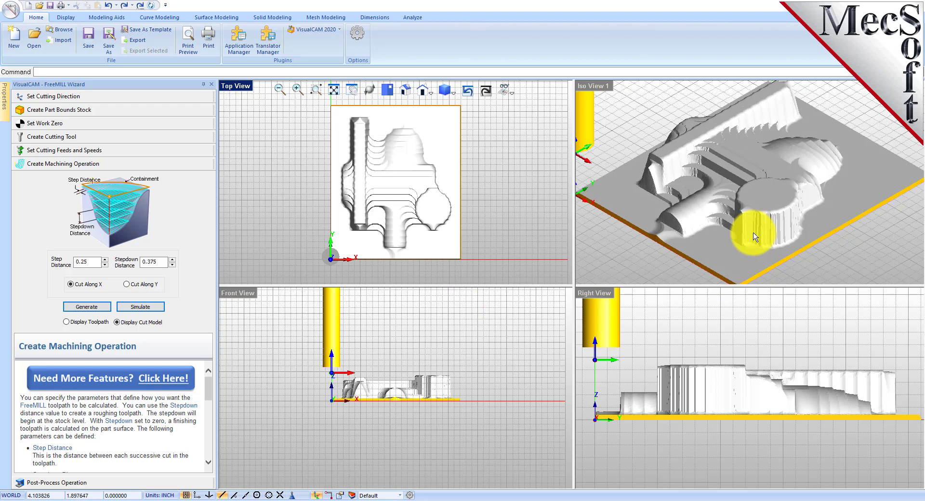
{"action": "scroll", "coordinate": [761, 229], "scroll_direction": "up", "scroll_amount": 2}
{"action": "mouse_move", "coordinate": [754, 236]}
{"action": "middle_mouse_down"}
{"action": "mouse_move", "coordinate": [768, 212]}
{"action": "mouse_move", "coordinate": [760, 223]}
{"action": "mouse_move", "coordinate": [764, 274]}
{"action": "mouse_move", "coordinate": [750, 174]}
{"action": "mouse_move", "coordinate": [757, 230]}
{"action": "middle_mouse_up"}
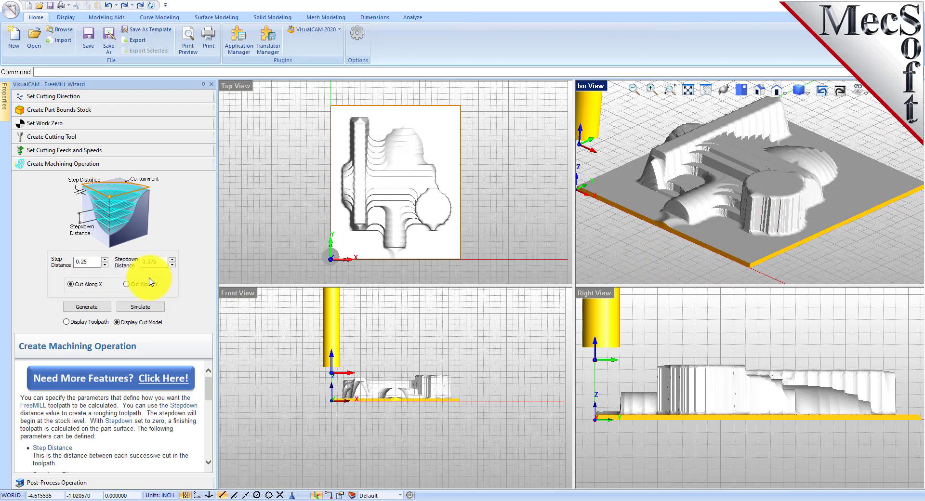
{"action": "left_click", "coordinate": [82, 323]}
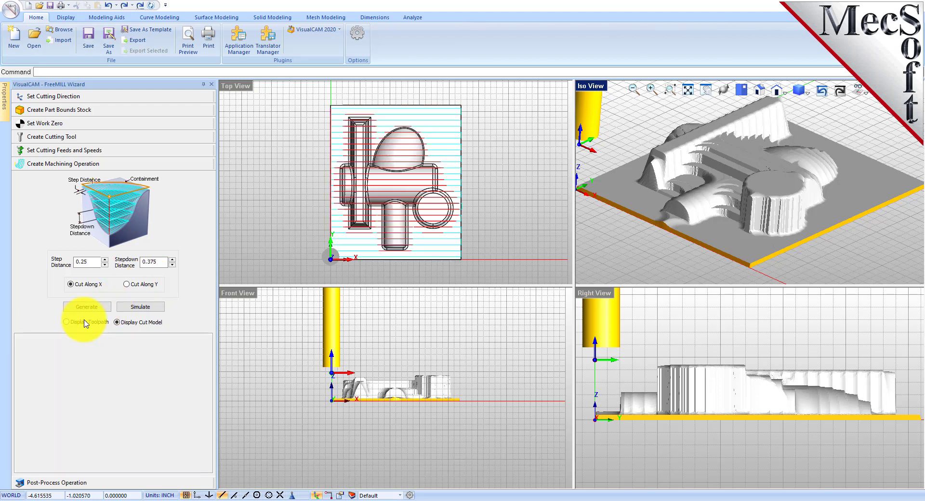
{"action": "left_click", "coordinate": [129, 325]}
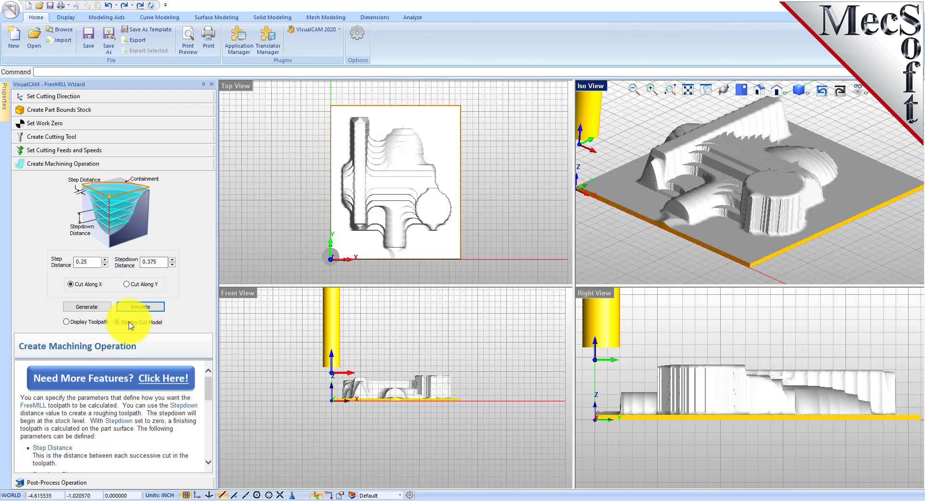
{"action": "left_click", "coordinate": [86, 321]}
Post the roughing toolpath with the Haas post processor to VCCFreeMILL-HRough.nc
{"action": "left_click", "coordinate": [57, 480]}
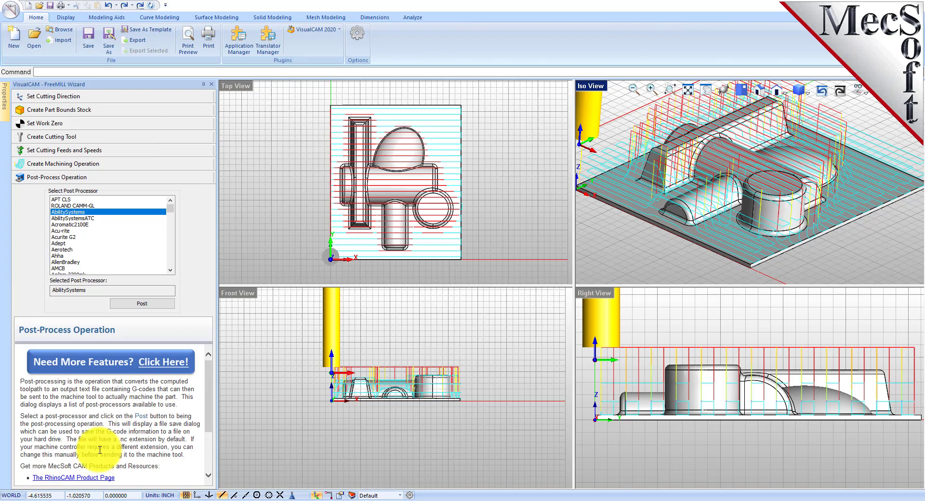
{"action": "left_click_drag", "start_coordinate": [169, 217], "coordinate": [55, 230]}
{"action": "left_click", "coordinate": [57, 230]}
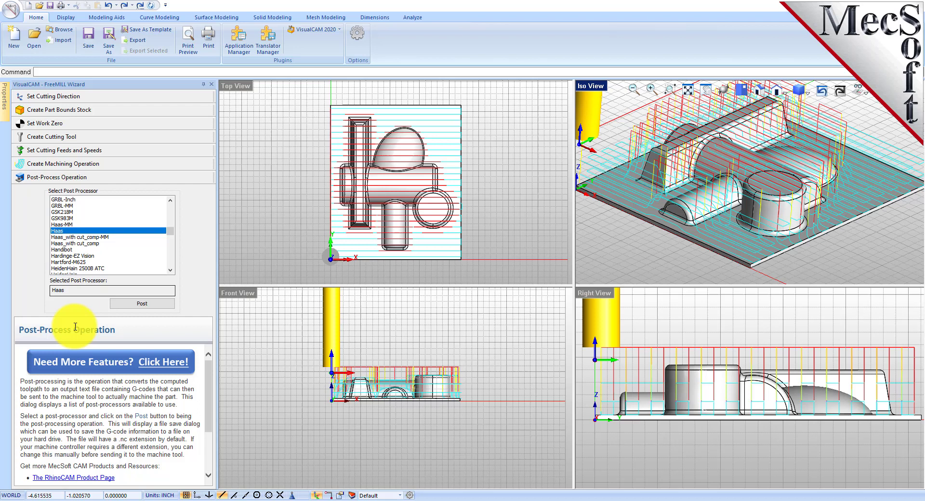
{"action": "left_click", "coordinate": [145, 303]}
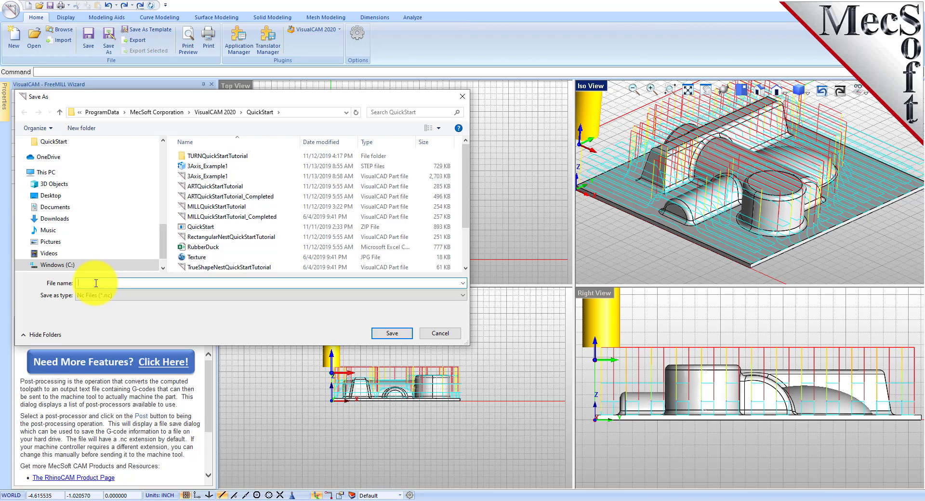
{"action": "type", "text": "VCCFreeMILL-HRough"}
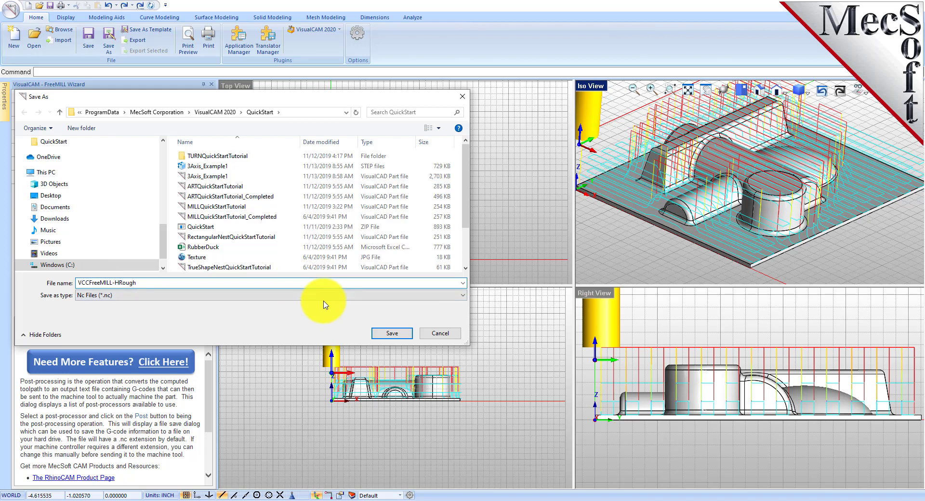
{"action": "type", "text": ".nc"}
{"action": "left_click", "coordinate": [393, 333]}
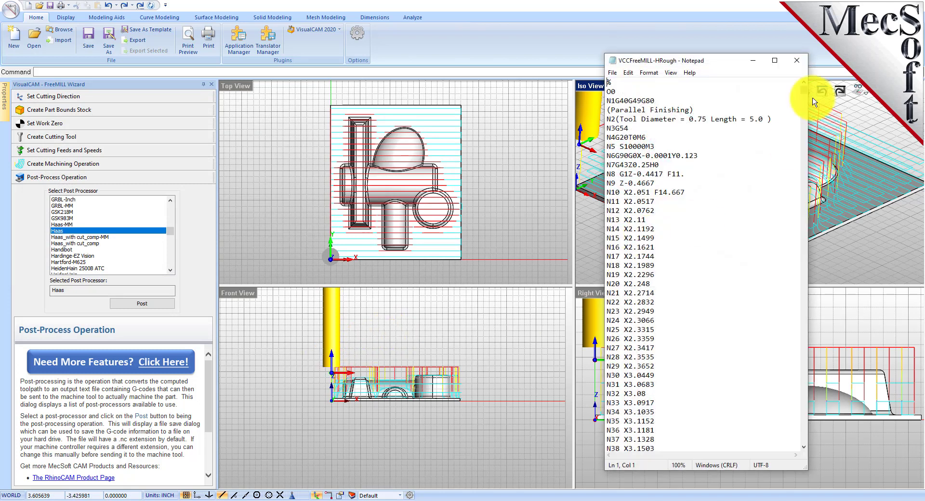
Close the roughing .nc file in Notepad to get back to the Haas post-processing page
{"action": "mouse_move", "coordinate": [803, 92]}
{"action": "left_mouse_down"}
{"action": "mouse_move", "coordinate": [794, 441]}
{"action": "mouse_move", "coordinate": [795, 276]}
{"action": "mouse_move", "coordinate": [778, 166]}
{"action": "mouse_move", "coordinate": [789, 89]}
{"action": "left_mouse_up"}
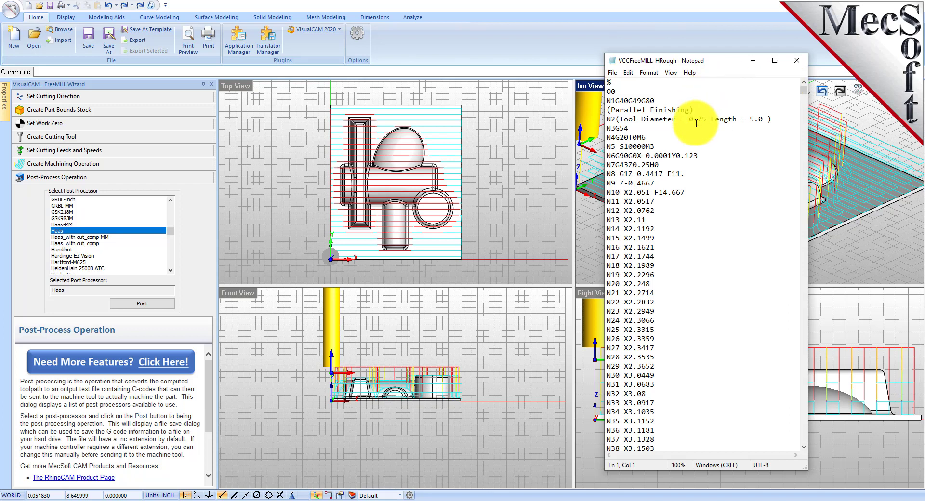
{"action": "left_click", "coordinate": [796, 60]}
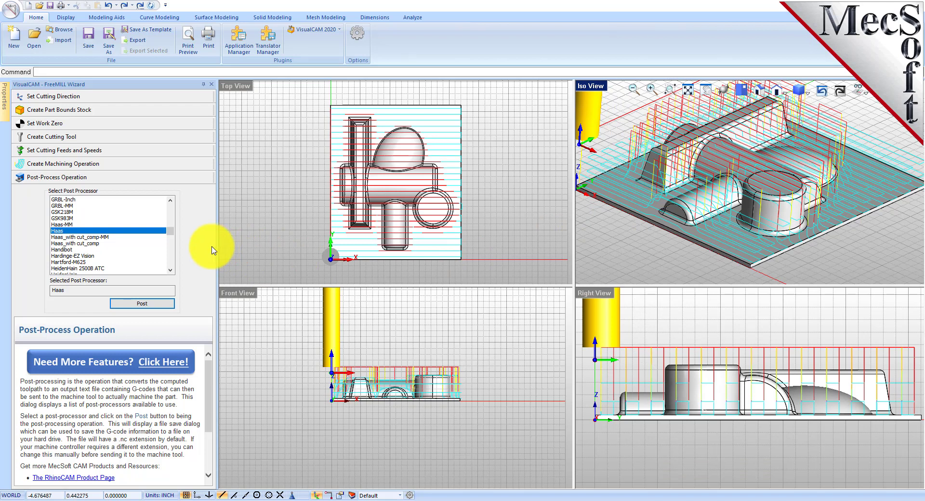
Redefine the cutter as a ball end mill with a 0.125 diameter
{"action": "left_click", "coordinate": [53, 136]}
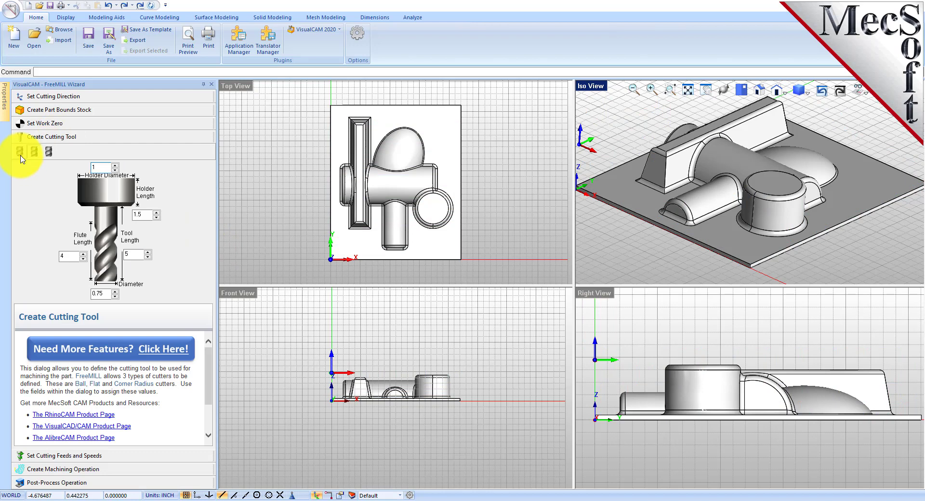
{"action": "left_click", "coordinate": [19, 152]}
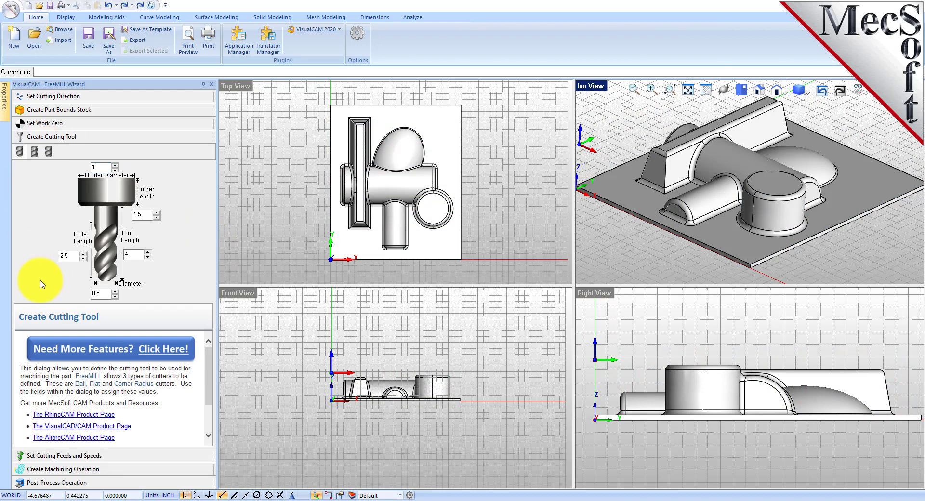
{"action": "double_click", "coordinate": [103, 295]}
{"action": "type", "text": "0"}
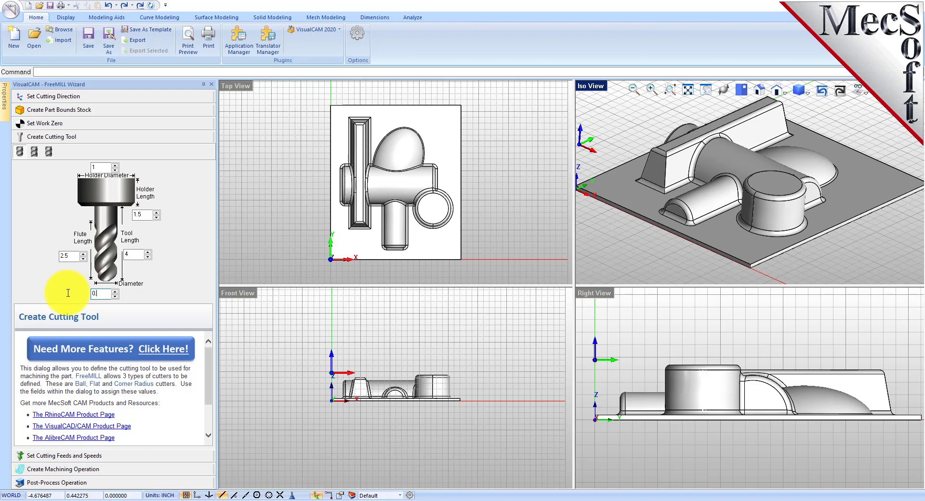
{"action": "type", "text": ".125"}
{"action": "left_click", "coordinate": [137, 253]}
{"action": "double_click", "coordinate": [102, 292]}
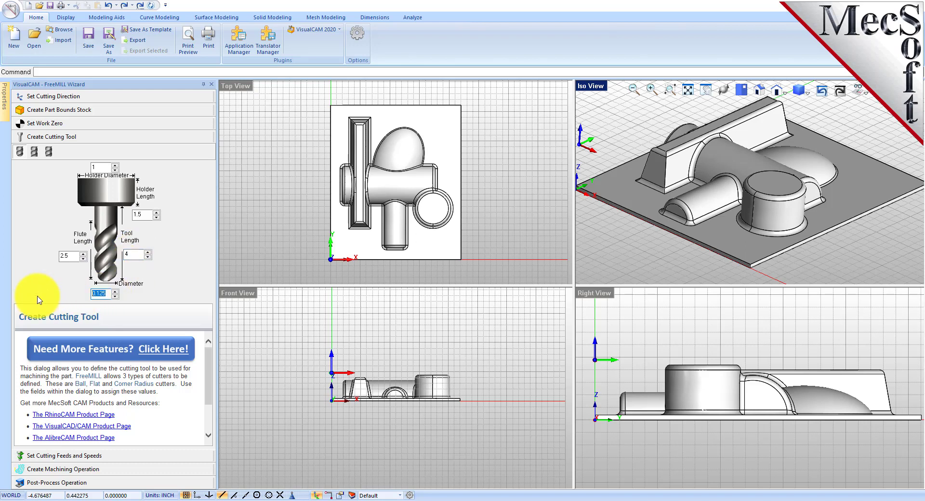
{"action": "left_click", "coordinate": [49, 456]}
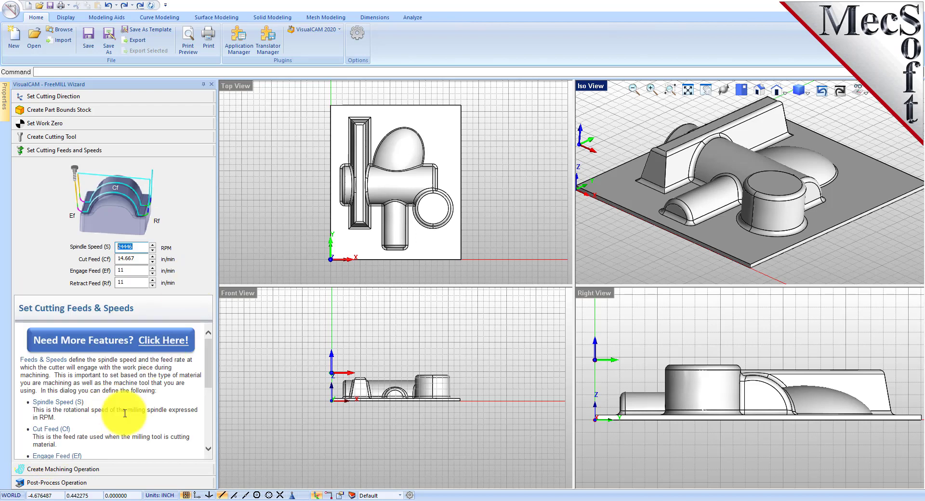
Generate the parallel finishing toolpath with 0.02 step distance, 0 stepdown, cutting along X
{"action": "left_click", "coordinate": [93, 469]}
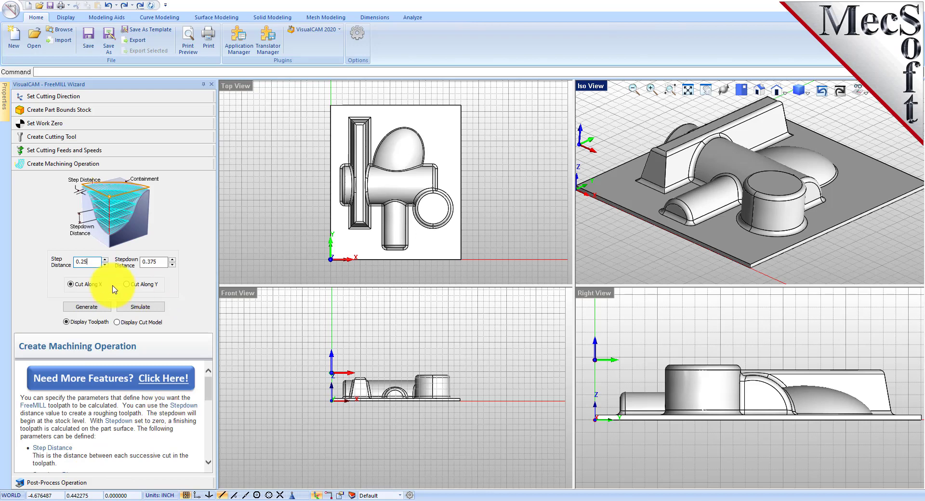
{"action": "double_click", "coordinate": [74, 260]}
{"action": "type", "text": "0"}
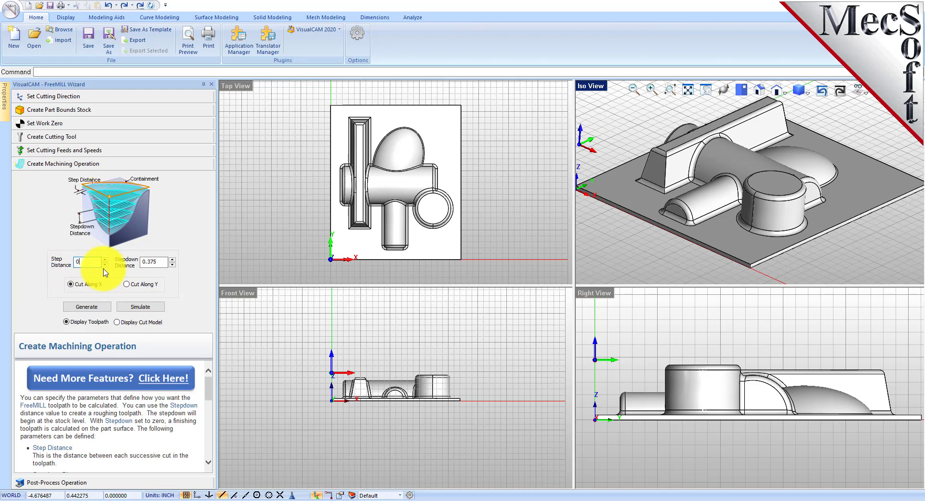
{"action": "left_click", "coordinate": [167, 262]}
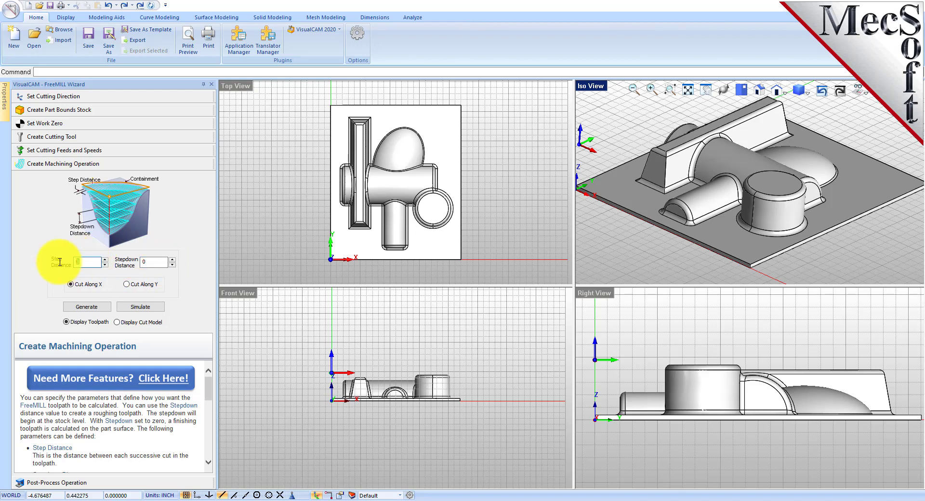
{"action": "type", "text": ".02"}
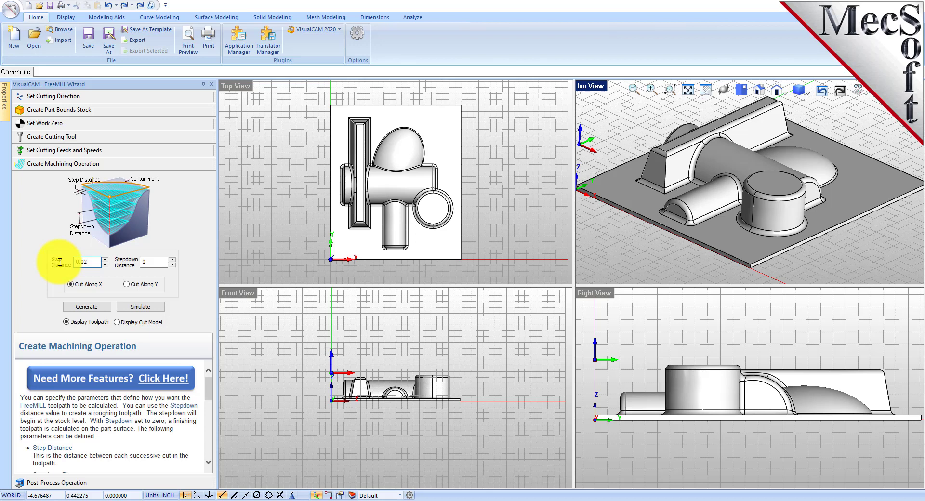
{"action": "left_click", "coordinate": [94, 308]}
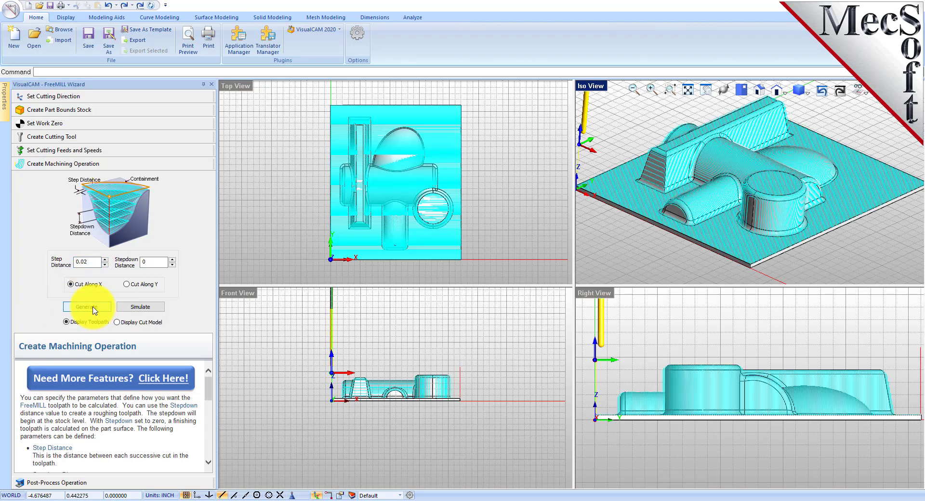
Orbit the iso view and keep the finishing cuts running along X rather than Y
{"action": "scroll", "coordinate": [752, 174], "scroll_direction": "up", "scroll_amount": 2}
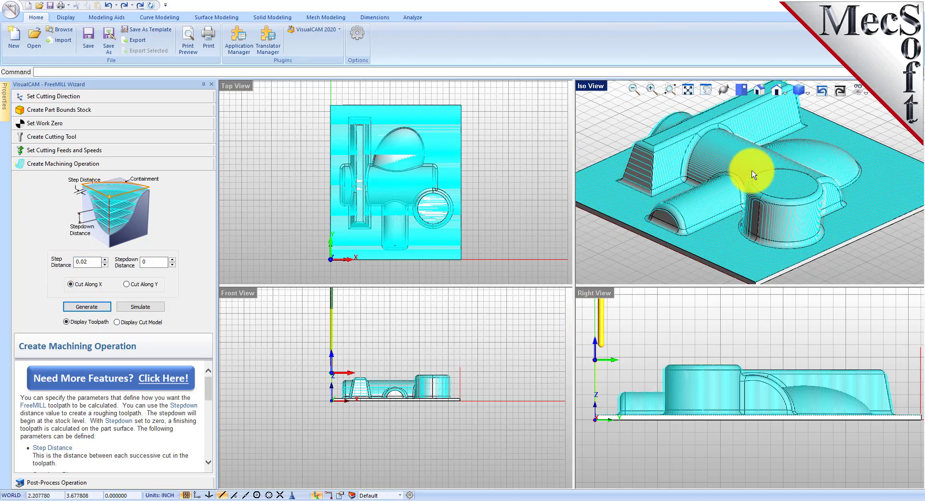
{"action": "right_click_drag", "start_coordinate": [754, 174], "coordinate": [700, 190]}
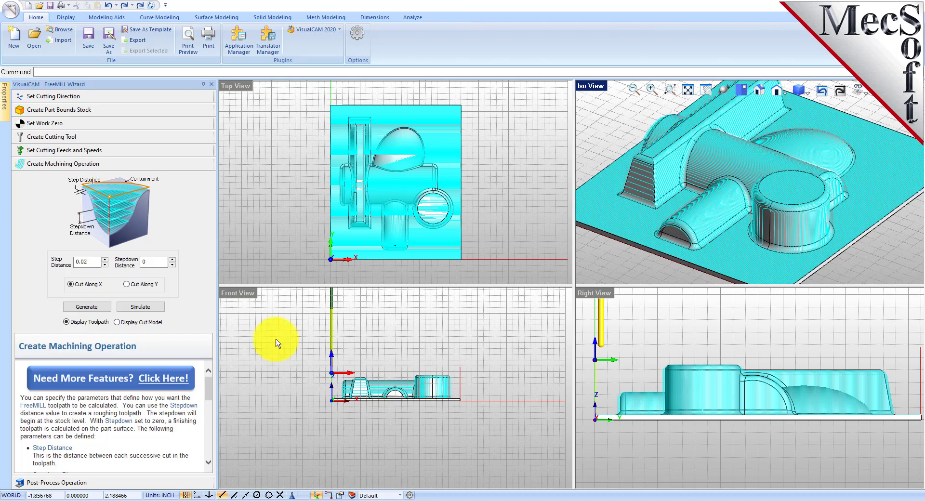
{"action": "left_click", "coordinate": [128, 284]}
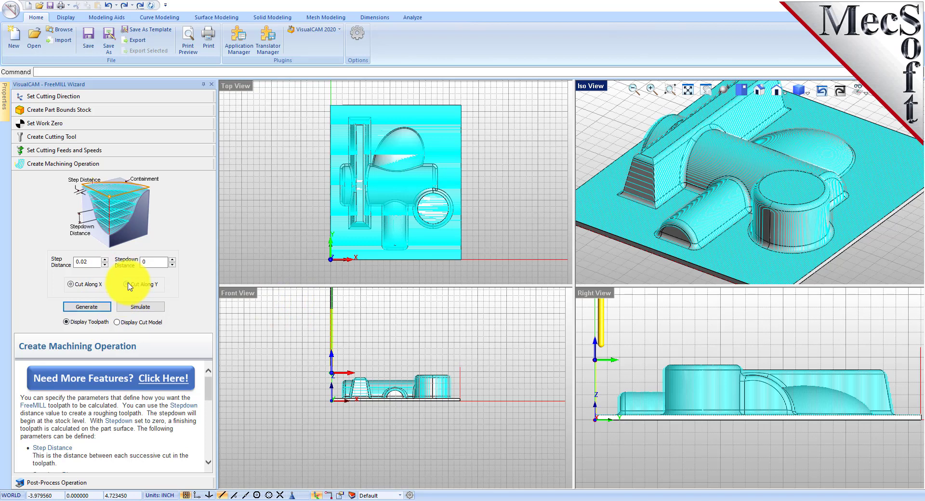
{"action": "left_click", "coordinate": [76, 288]}
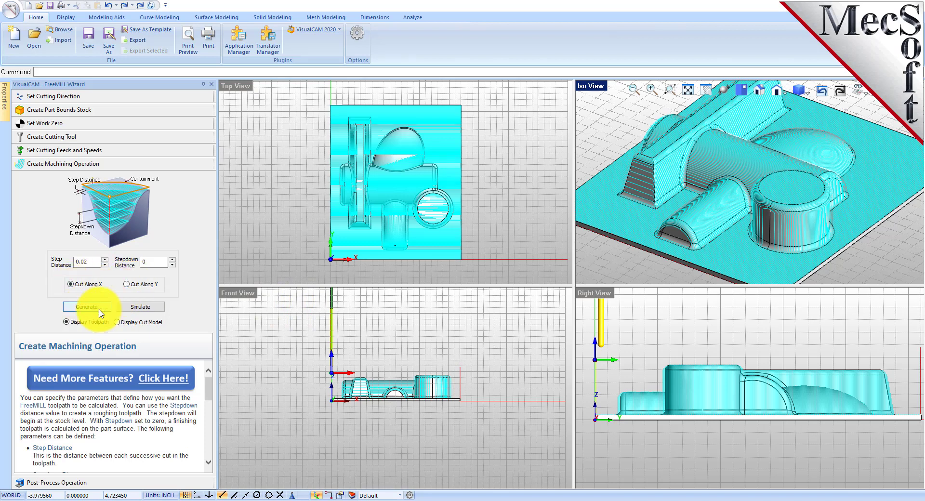
Simulate the finishing cut, switching between the toolpath and cut-model displays
{"action": "left_click", "coordinate": [144, 307]}
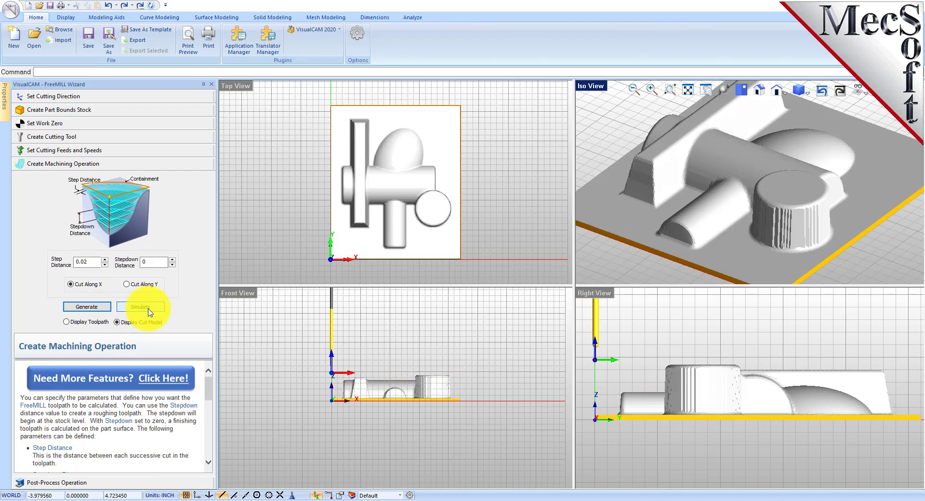
{"action": "left_click", "coordinate": [66, 321]}
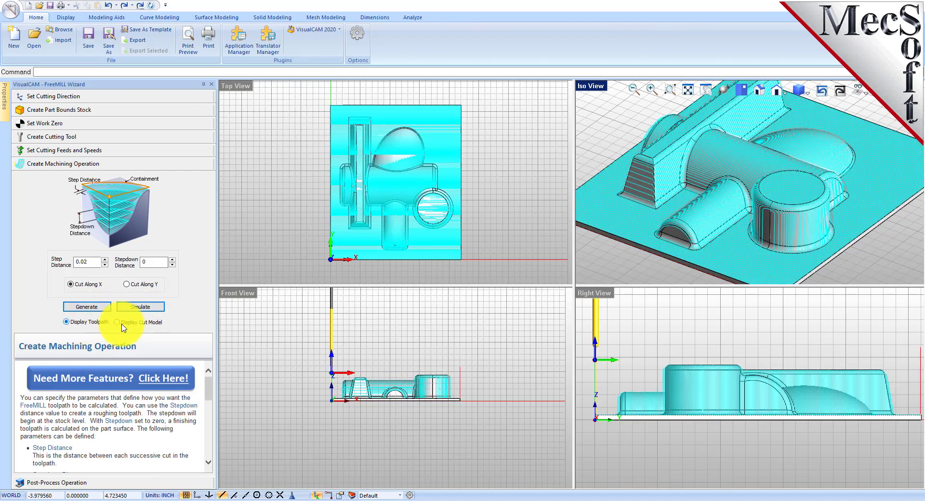
{"action": "left_click", "coordinate": [135, 325]}
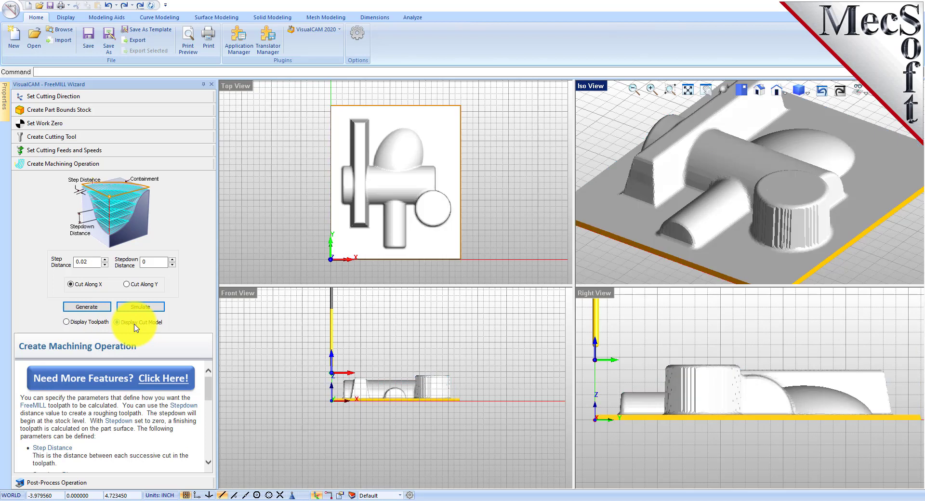
{"action": "left_click", "coordinate": [82, 324]}
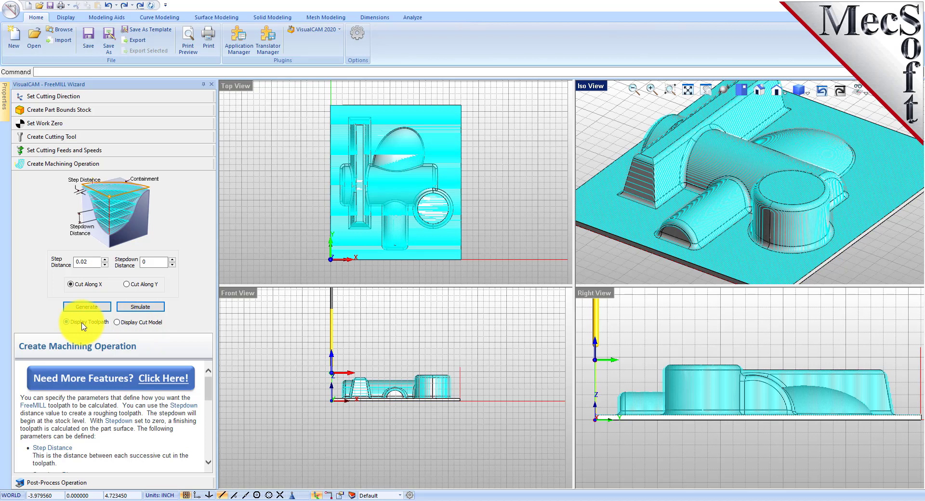
{"action": "left_click", "coordinate": [131, 325]}
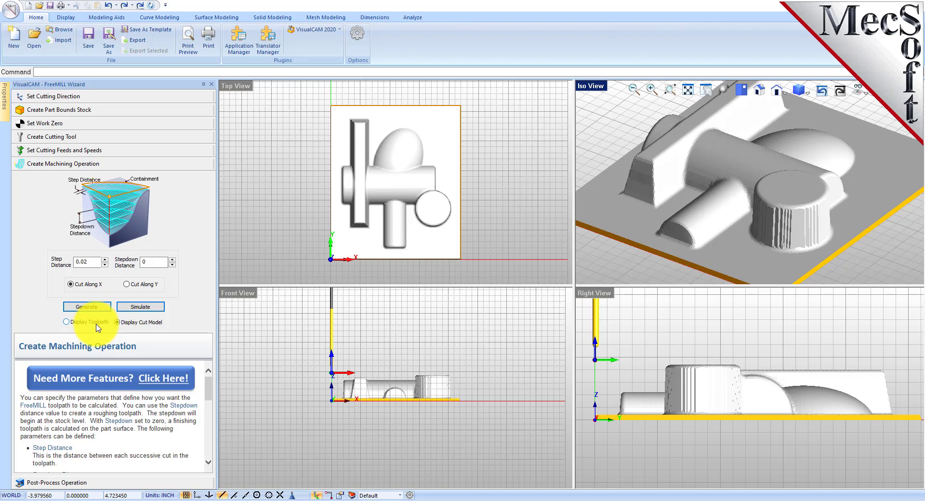
Post the finishing toolpath with Haas, saving it as VCCFreeMILL-PFinish.nc
{"action": "left_click", "coordinate": [60, 484]}
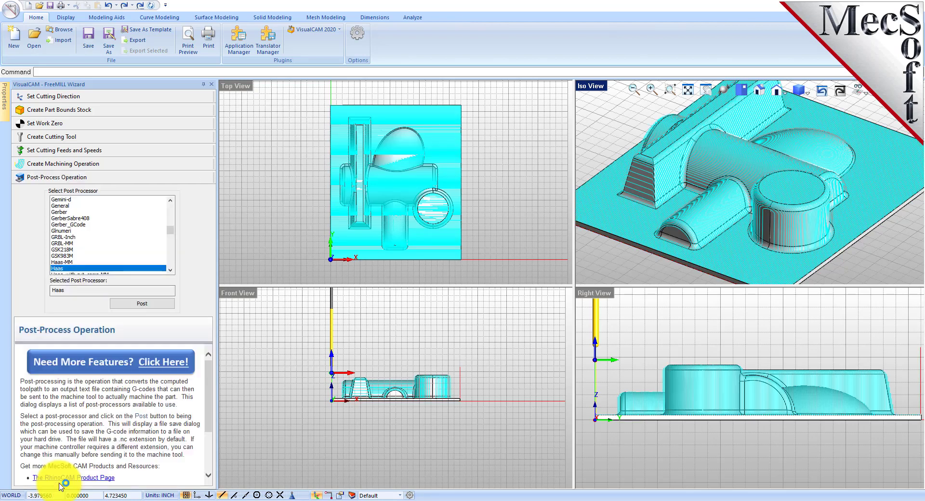
{"action": "left_click", "coordinate": [146, 308]}
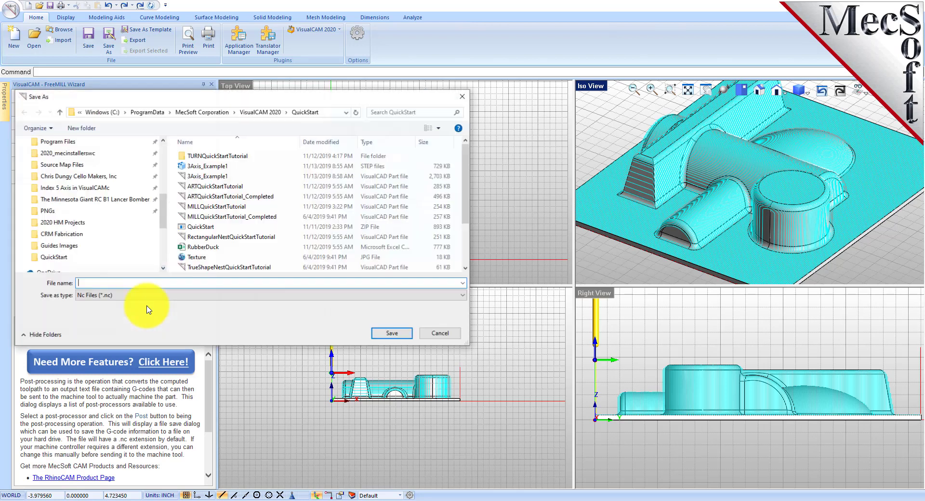
{"action": "left_click_drag", "start_coordinate": [144, 104], "coordinate": [359, 151]}
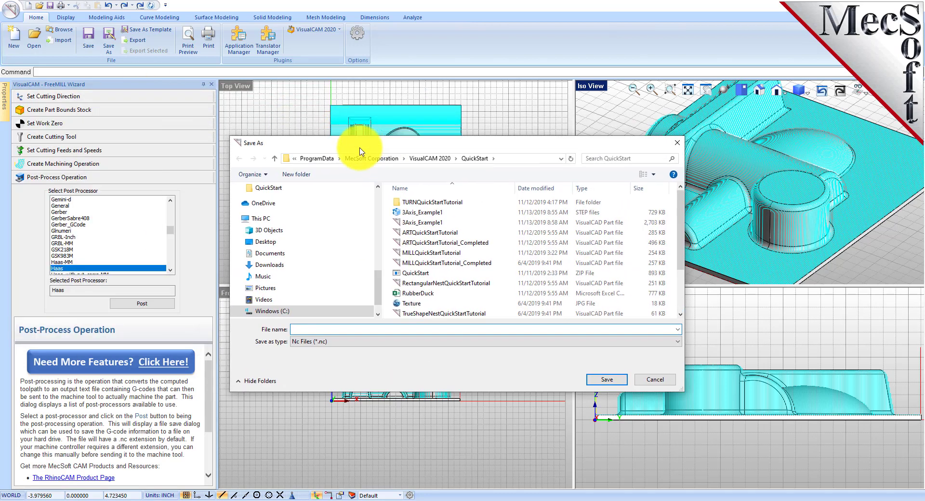
{"action": "left_click", "coordinate": [173, 259]}
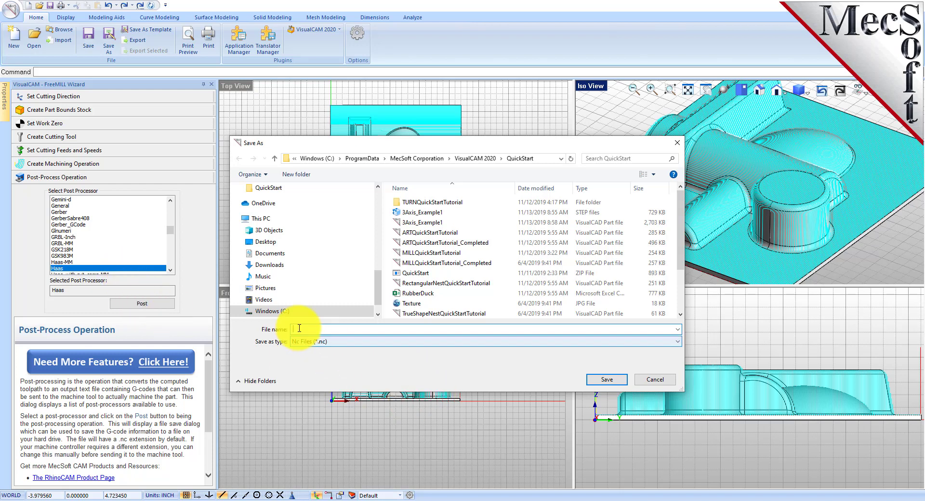
{"action": "type", "text": "VC"}
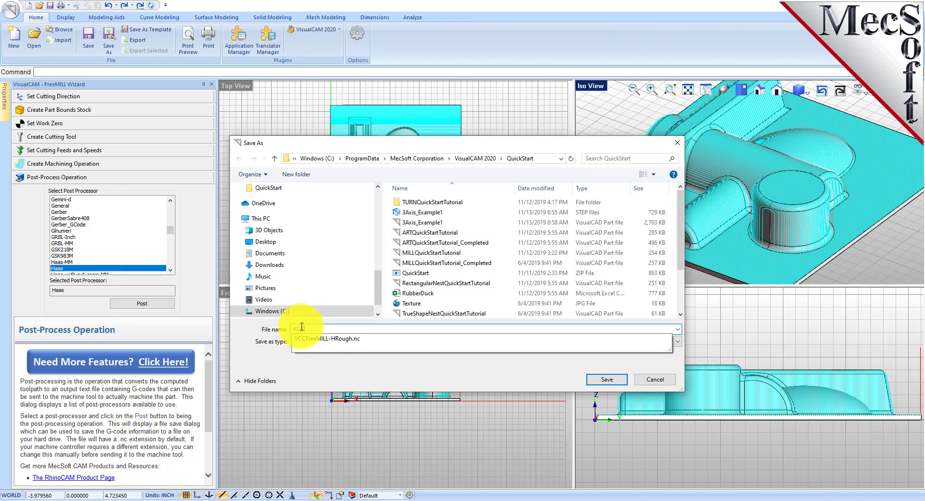
{"action": "type", "text": "CFreeMILL-PFinish"}
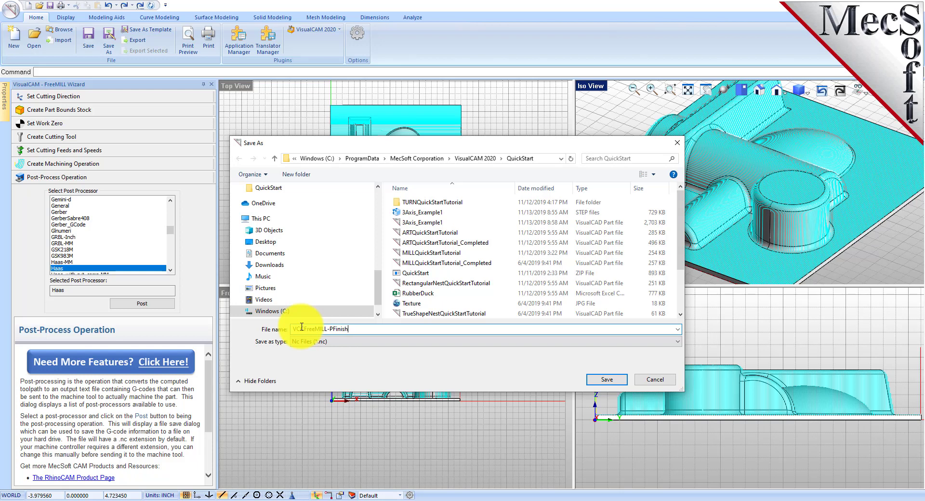
{"action": "type", "text": ".nc"}
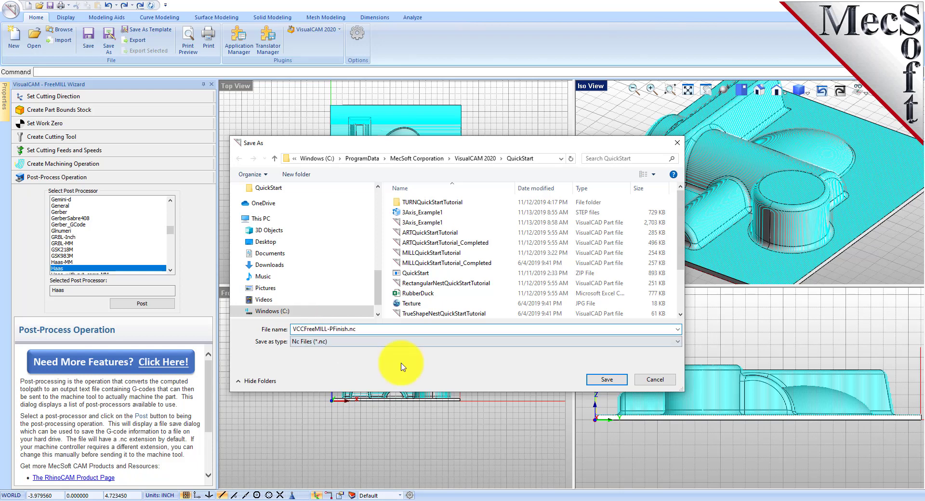
{"action": "left_click", "coordinate": [608, 380]}
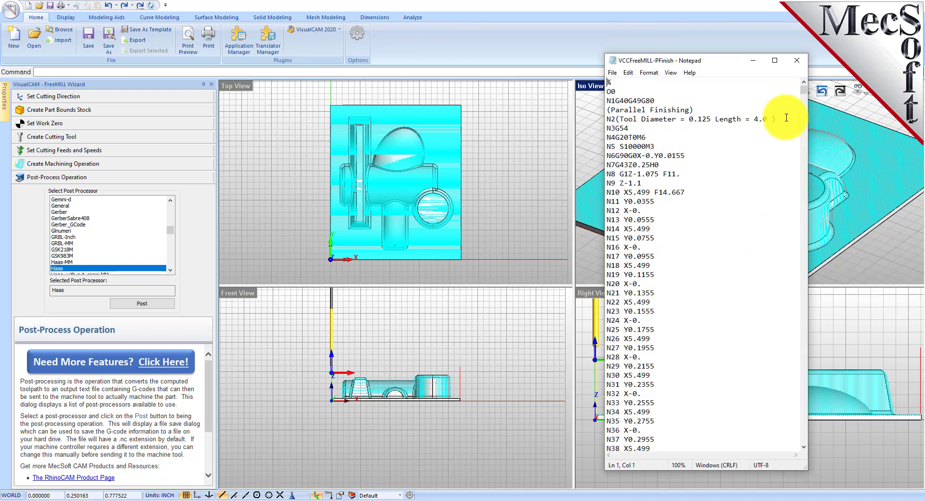
Scroll through the VCCFreeMILL-PFinish.nc finishing G-code in Notepad
{"action": "mouse_move", "coordinate": [803, 92]}
{"action": "left_mouse_down"}
{"action": "mouse_move", "coordinate": [794, 268]}
{"action": "mouse_move", "coordinate": [775, 347]}
{"action": "mouse_move", "coordinate": [799, 409]}
{"action": "mouse_move", "coordinate": [797, 431]}
{"action": "mouse_move", "coordinate": [812, 447]}
{"action": "mouse_move", "coordinate": [808, 287]}
{"action": "mouse_move", "coordinate": [823, 141]}
{"action": "mouse_move", "coordinate": [809, 77]}
{"action": "left_mouse_up"}
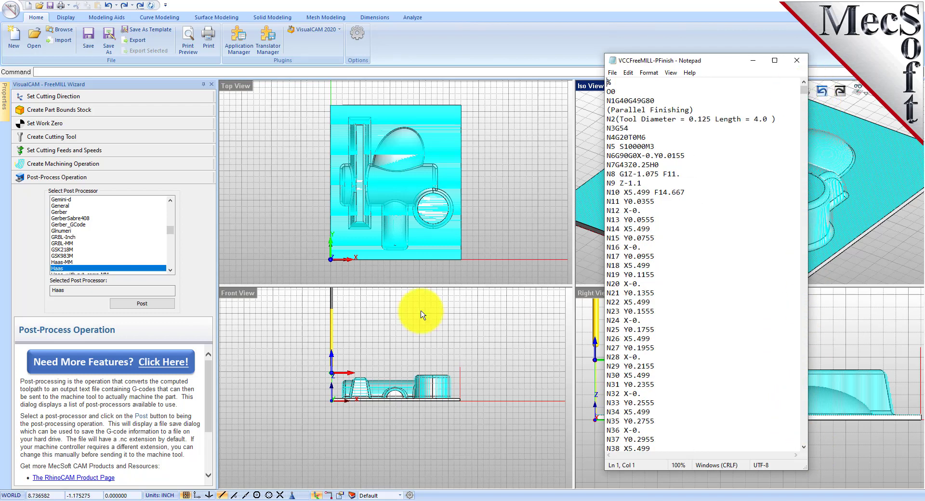